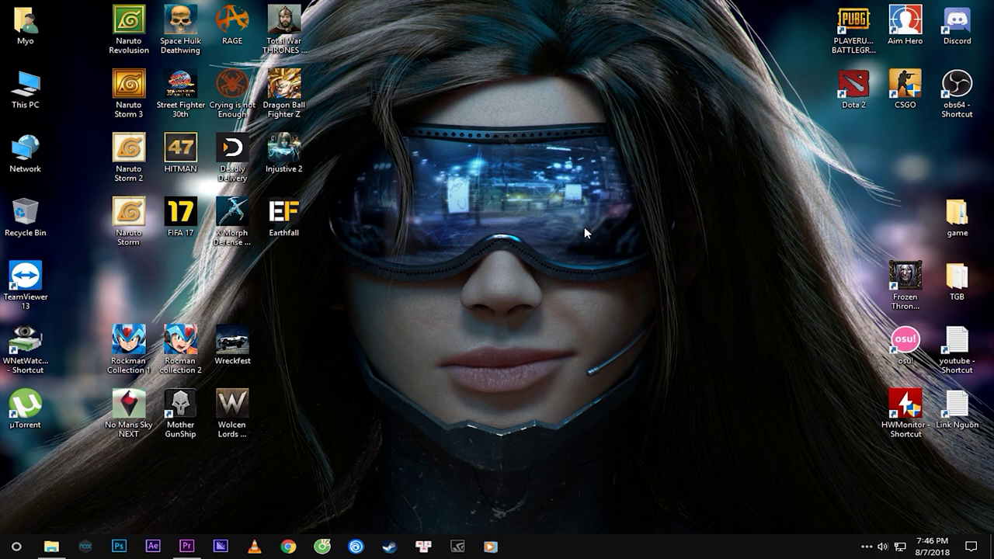
- Open the Zombie.Forest.2-PLAZA folder in the game moi folder
{"action": "left_click", "coordinate": [51, 546]}
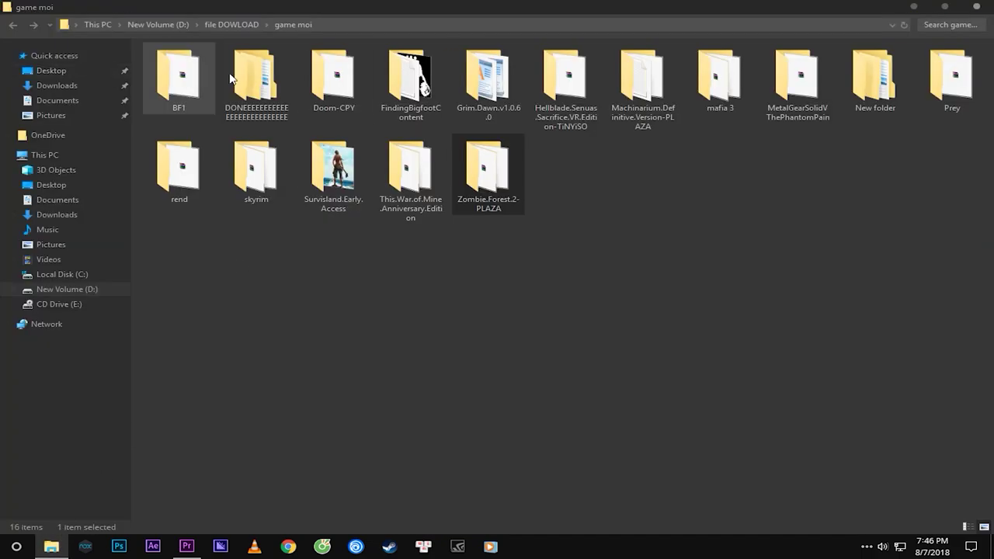
{"action": "left_click", "coordinate": [419, 264]}
{"action": "double_click", "coordinate": [488, 167]}
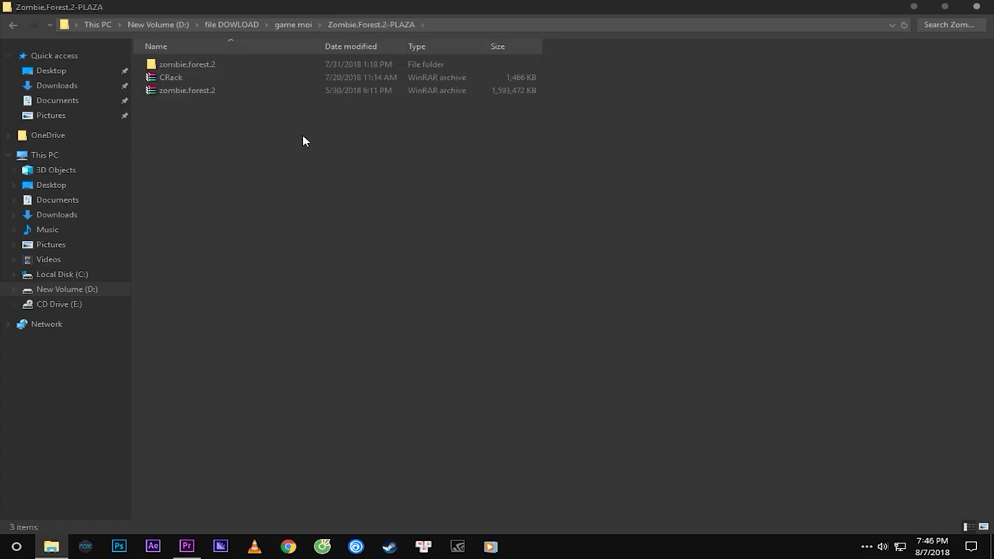
- Check the file type of the zombie.forest.2 archive in its properties
{"action": "left_click", "coordinate": [187, 91]}
{"action": "right_click", "coordinate": [186, 91]}
{"action": "left_click", "coordinate": [258, 370]}
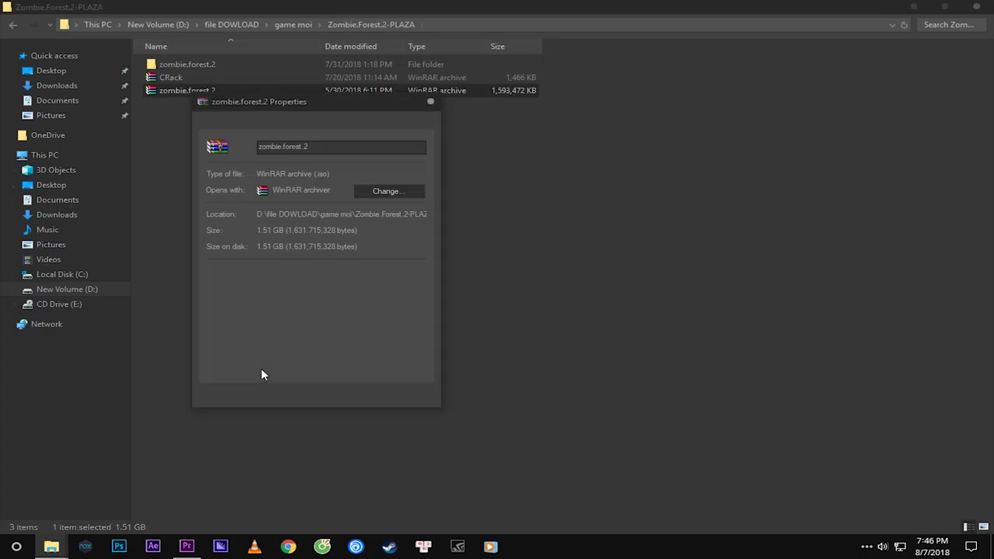
{"action": "left_click_drag", "start_coordinate": [314, 173], "coordinate": [329, 173]}
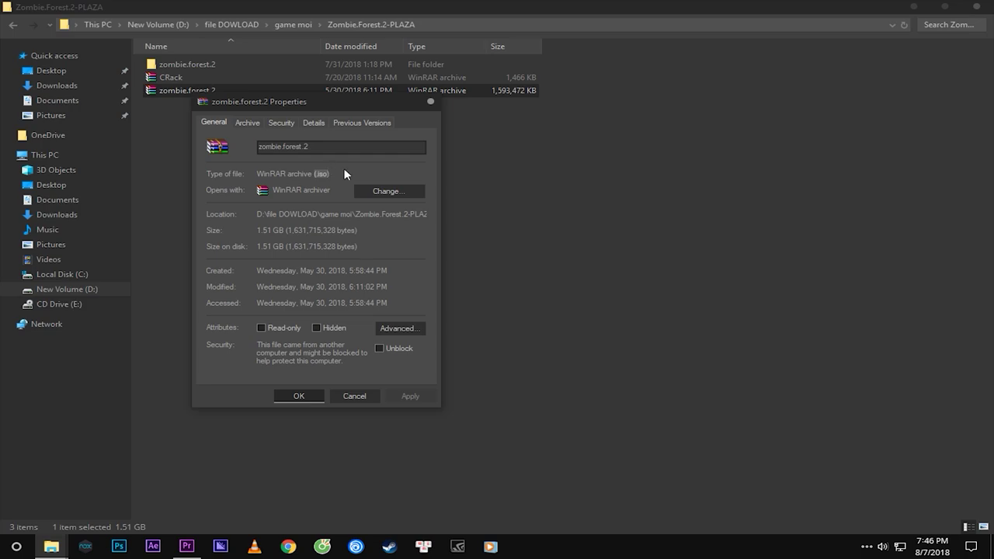
{"action": "left_click", "coordinate": [431, 103]}
- Check the size of the extracted zombie.forest.2 folder in its properties
{"action": "right_click", "coordinate": [187, 92]}
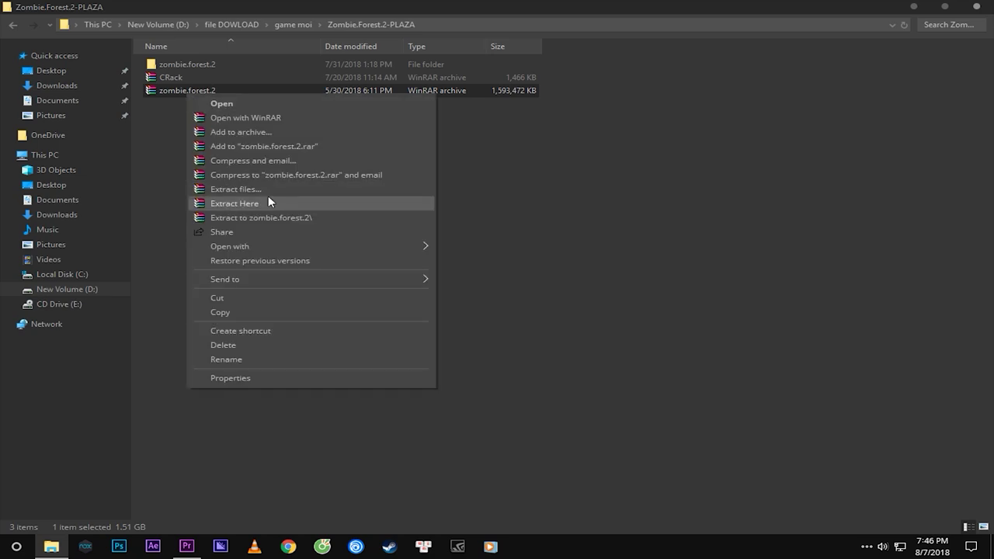
{"action": "key", "text": "Escape"}
{"action": "left_click", "coordinate": [200, 68]}
{"action": "right_click", "coordinate": [198, 64]}
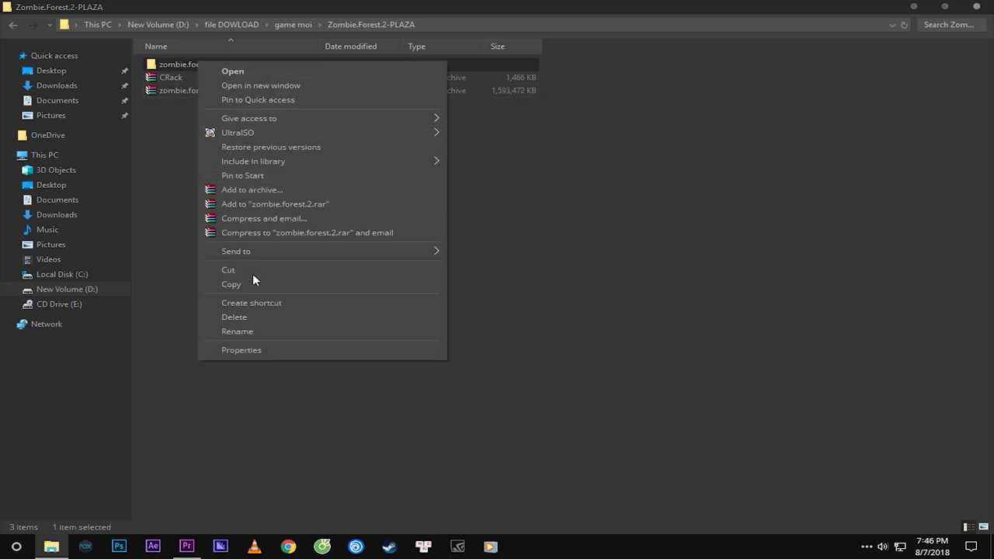
{"action": "left_click", "coordinate": [259, 351]}
{"action": "left_click_drag", "start_coordinate": [290, 72], "coordinate": [664, 72]}
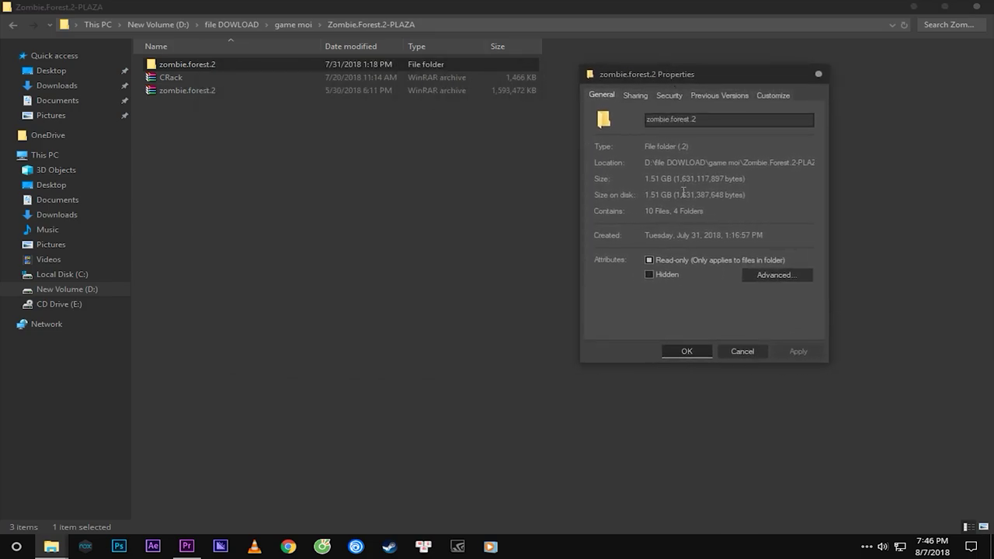
{"action": "key", "text": "Escape"}
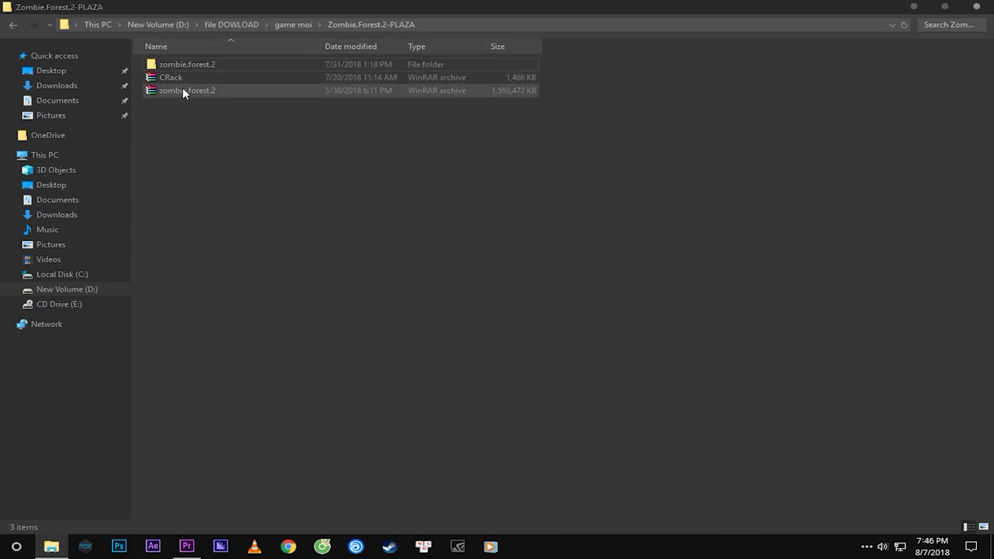
{"action": "right_click", "coordinate": [184, 90]}
{"action": "left_click", "coordinate": [156, 120]}
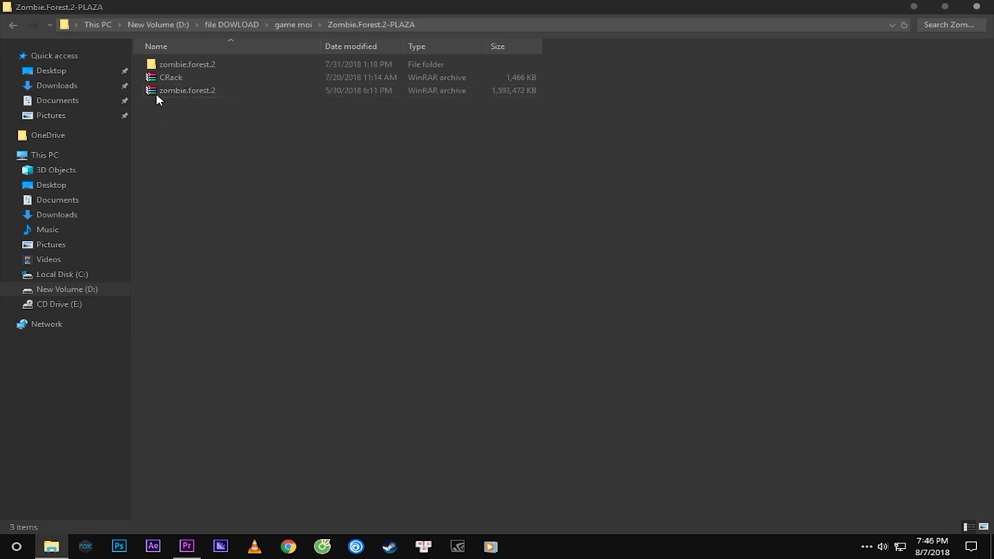
{"action": "left_click", "coordinate": [160, 90]}
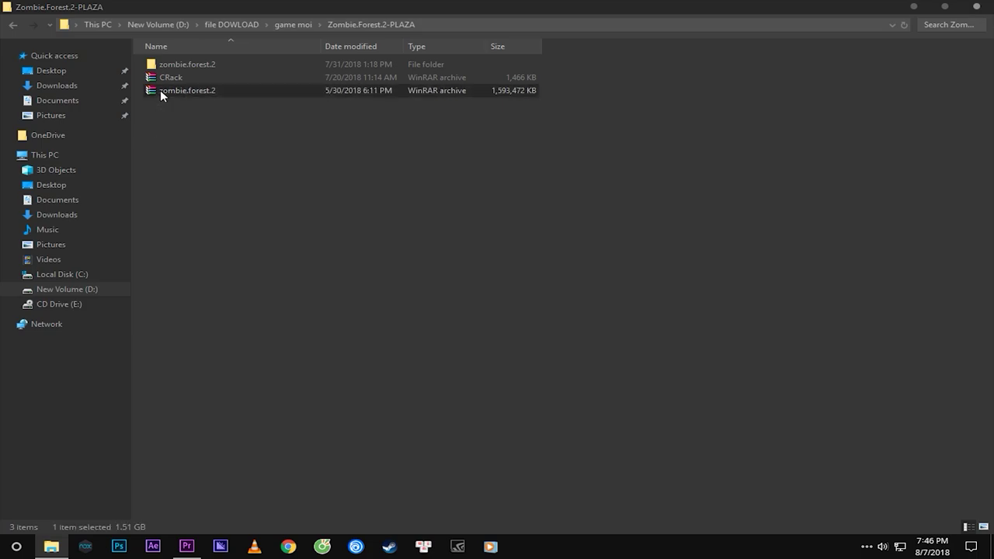
{"action": "right_click", "coordinate": [160, 89]}
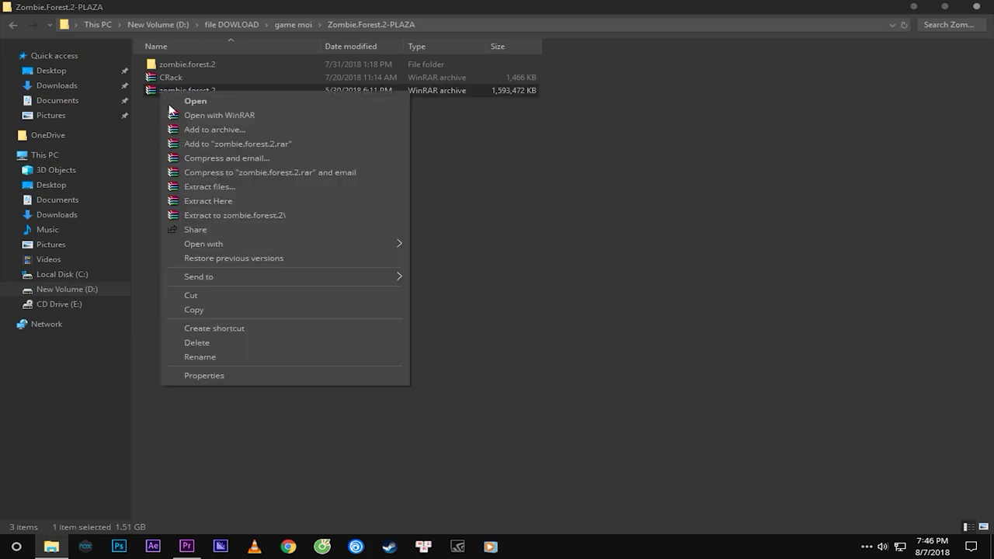
{"action": "left_click", "coordinate": [609, 156]}
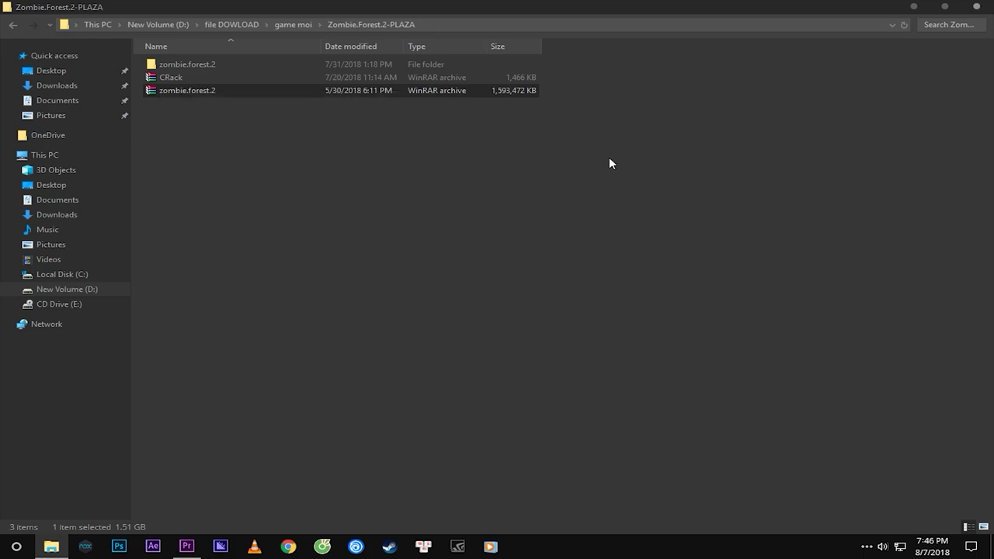
- Review the zombie.forest.2 folder's size on disk, view the setup files inside it, and return to the parent folder
{"action": "left_click", "coordinate": [211, 66]}
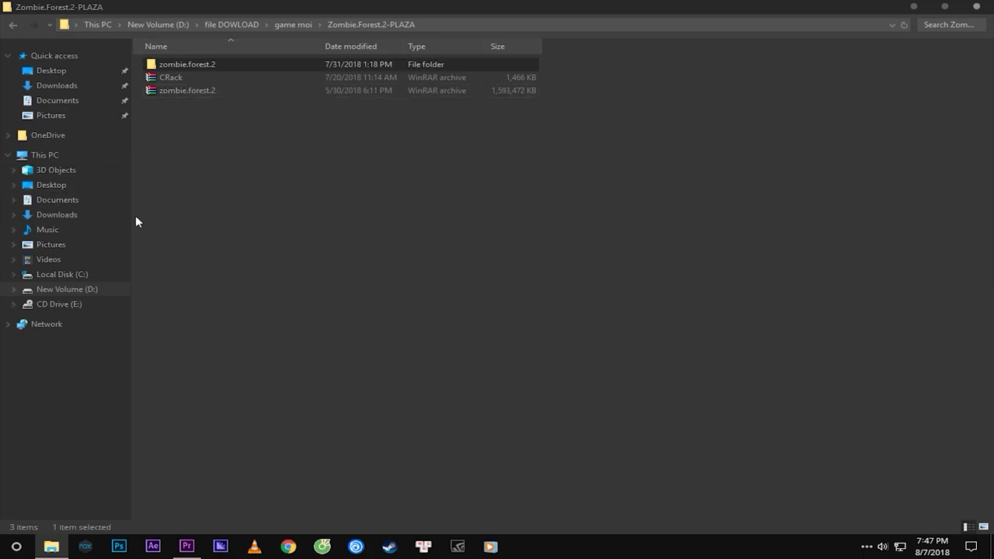
{"action": "right_click", "coordinate": [214, 69]}
{"action": "left_click", "coordinate": [300, 353]}
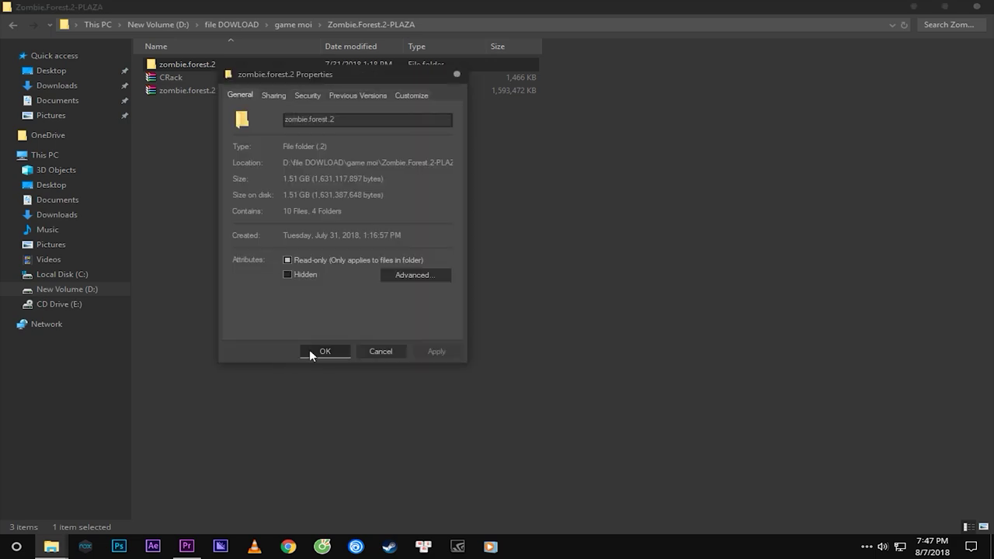
{"action": "left_click_drag", "start_coordinate": [337, 89], "coordinate": [691, 56]}
{"action": "left_click_drag", "start_coordinate": [652, 178], "coordinate": [664, 177]}
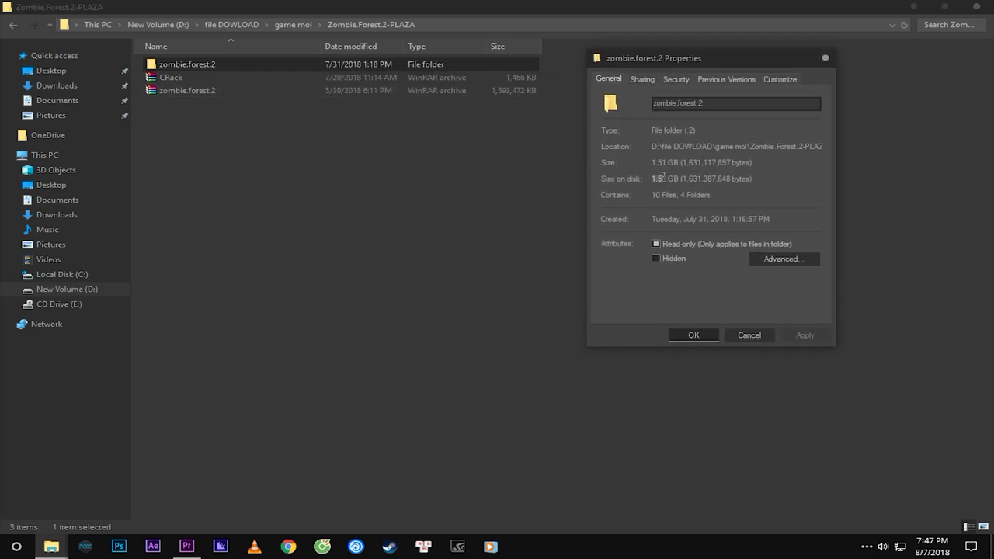
{"action": "left_click", "coordinate": [826, 57]}
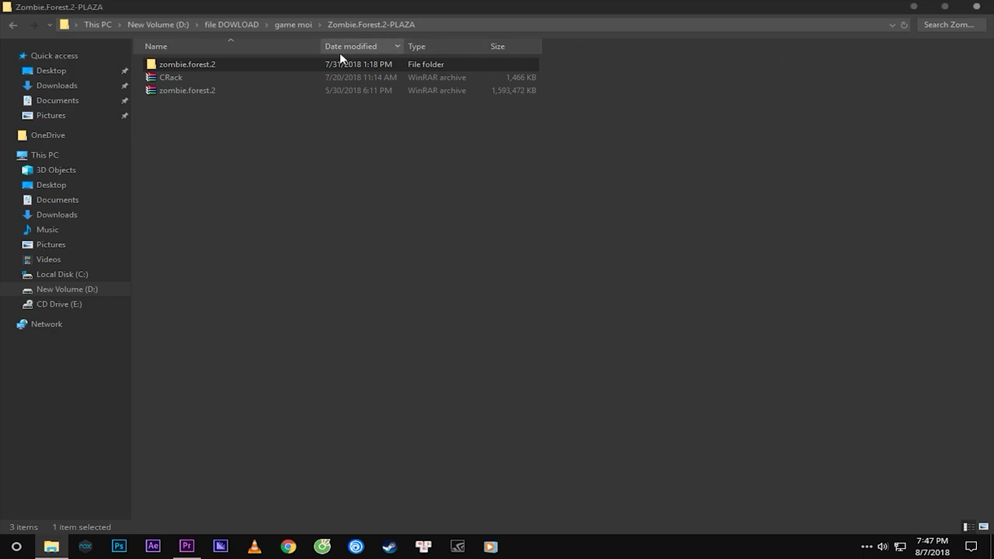
{"action": "double_click", "coordinate": [192, 66]}
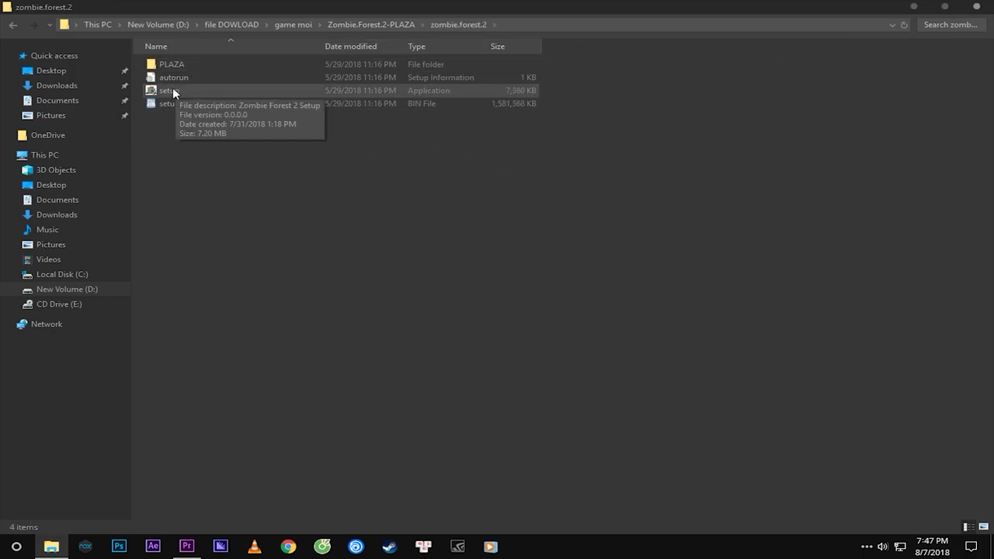
{"action": "left_click", "coordinate": [13, 24]}
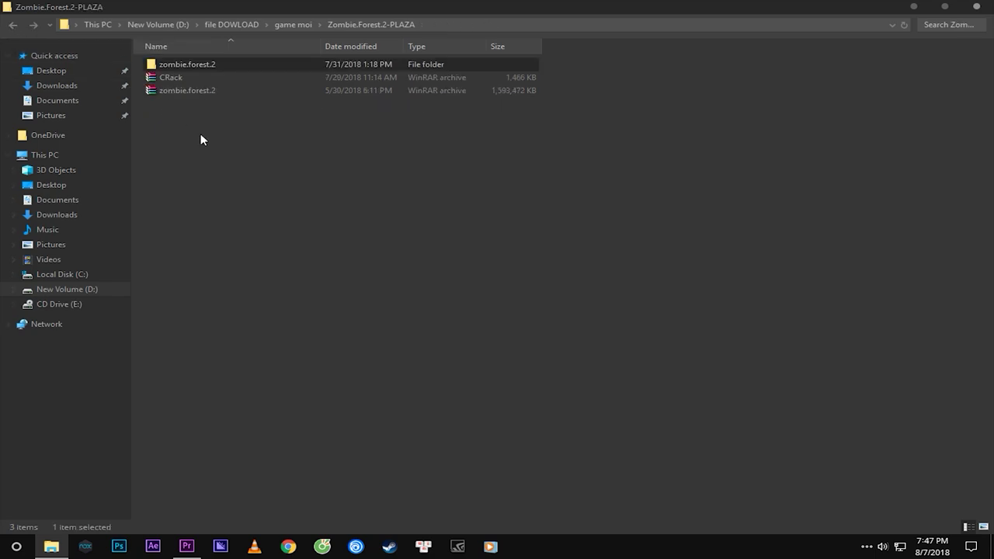
{"action": "key", "text": "Down"}
{"action": "key", "text": "Down"}
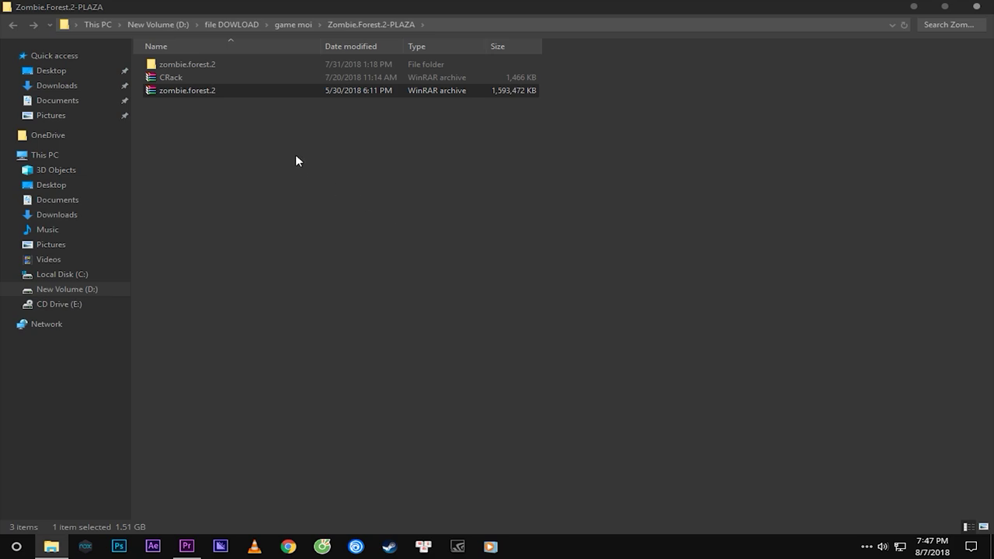
{"action": "left_click", "coordinate": [198, 119]}
{"action": "left_click_drag", "start_coordinate": [407, 146], "coordinate": [176, 88]}
{"action": "right_click", "coordinate": [267, 170]}
{"action": "left_click", "coordinate": [327, 226]}
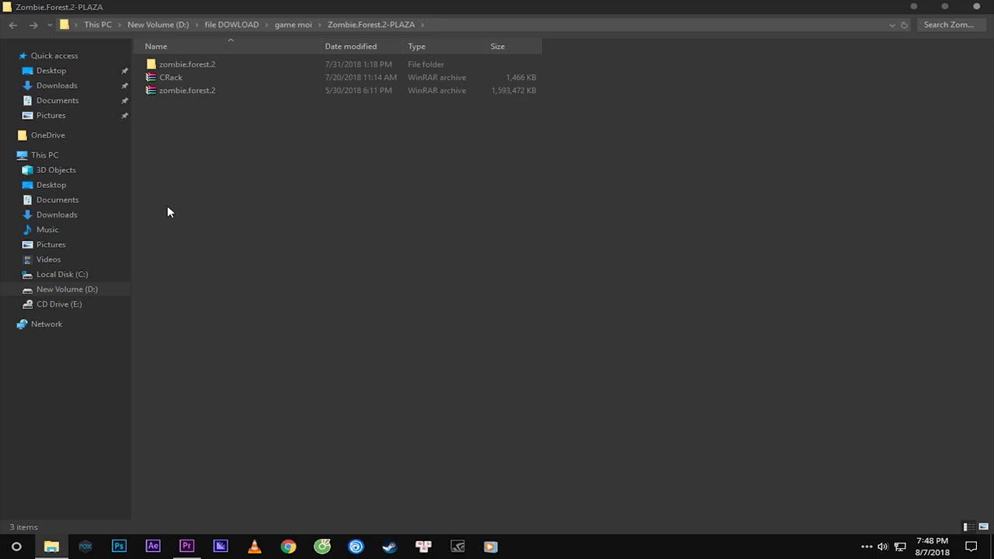
{"action": "left_click", "coordinate": [194, 66]}
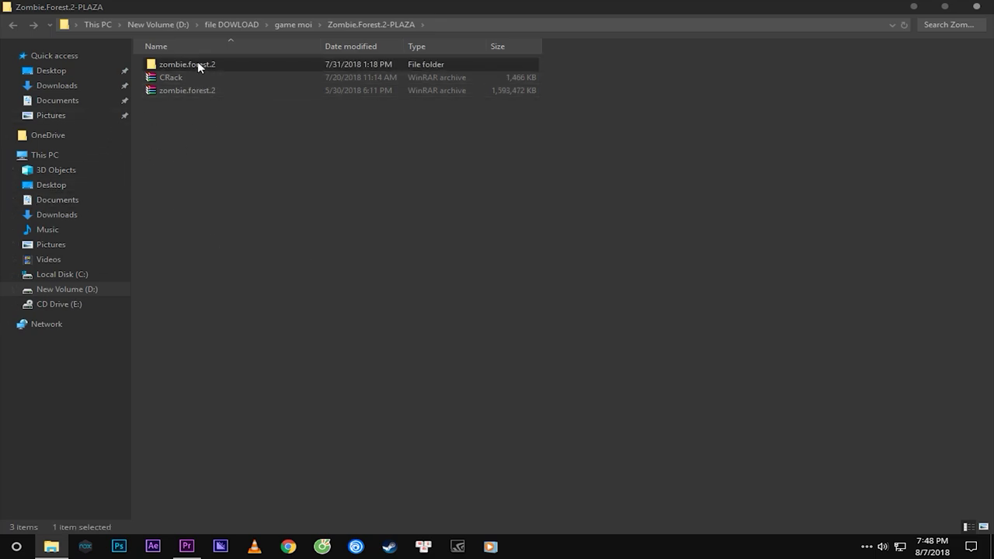
{"action": "left_click", "coordinate": [260, 225]}
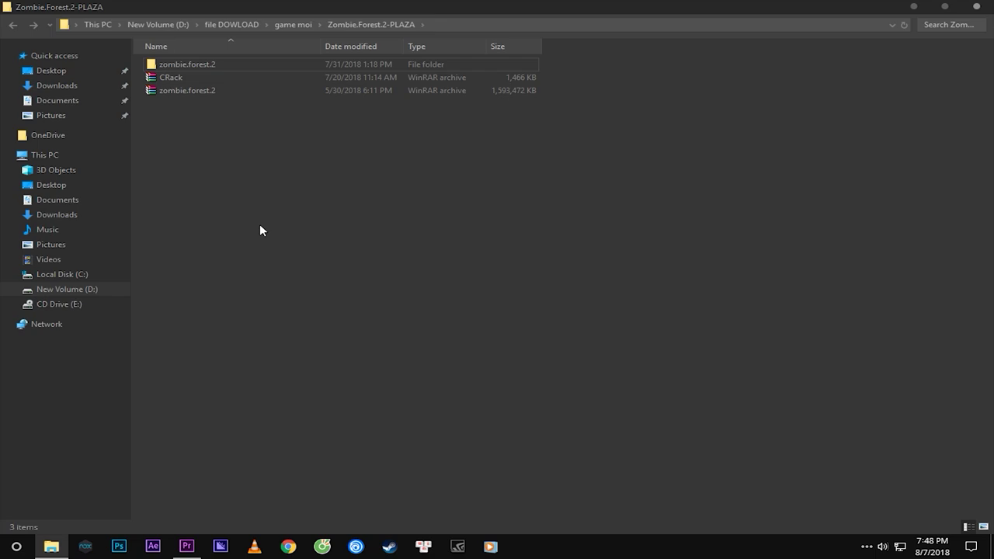
{"action": "key", "text": "super+d"}
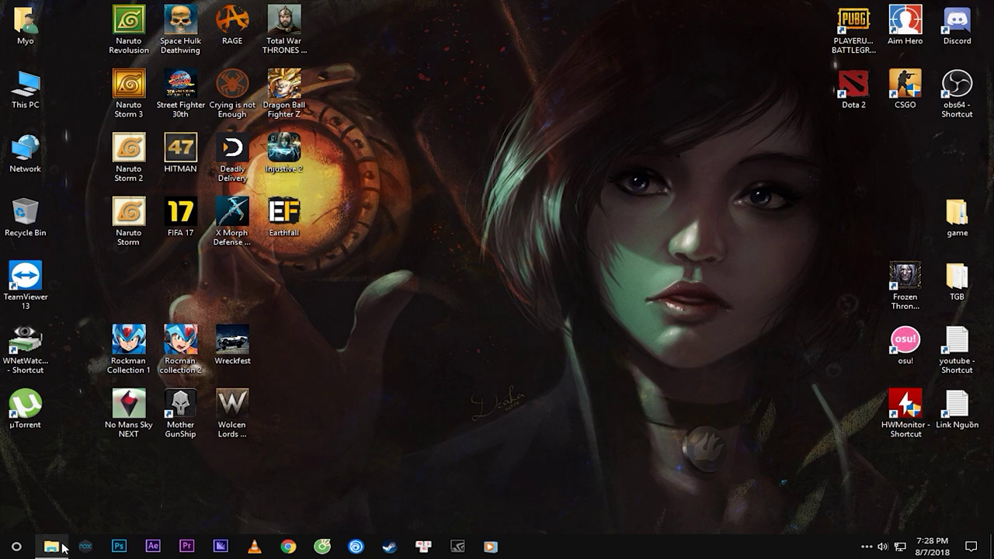
- Bring up the file browser showing New folder and open its bf 3 subfolder
{"action": "left_click", "coordinate": [51, 546]}
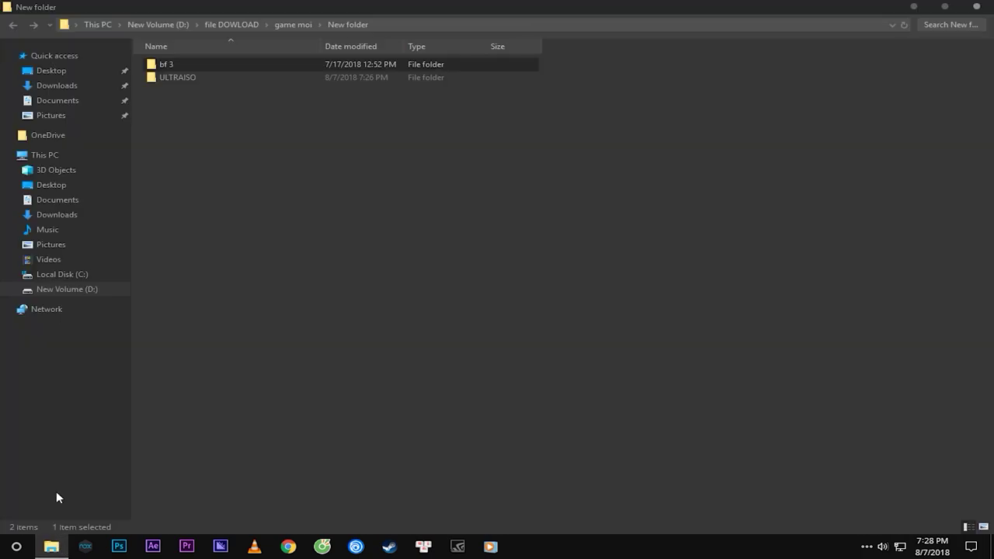
{"action": "left_click_drag", "start_coordinate": [472, 205], "coordinate": [155, 81]}
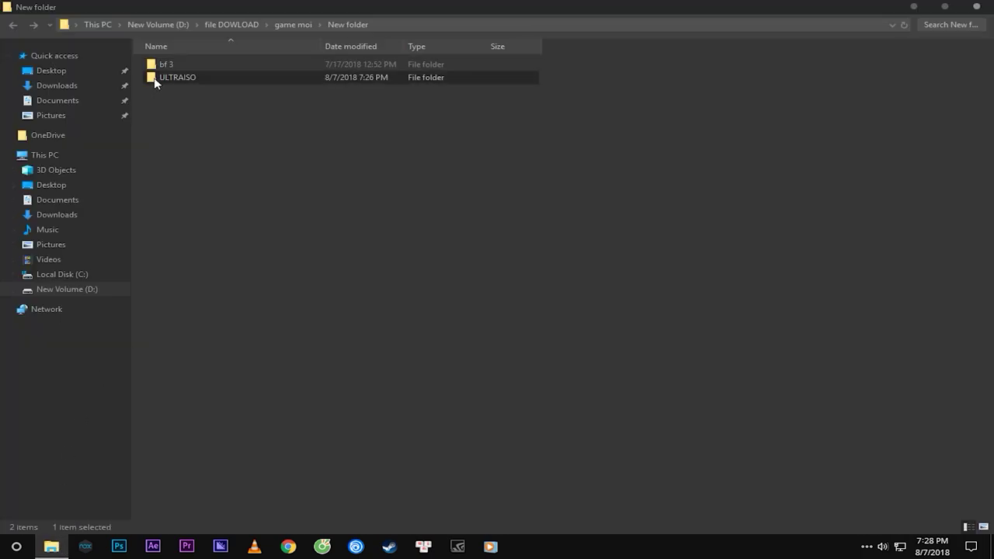
{"action": "left_click", "coordinate": [296, 147]}
{"action": "left_click", "coordinate": [202, 66]}
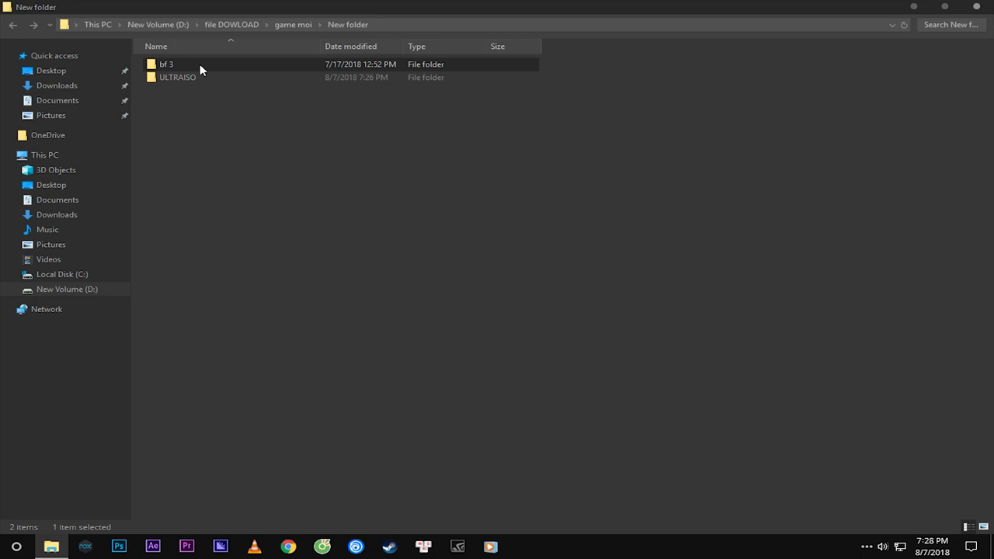
{"action": "left_click", "coordinate": [244, 246]}
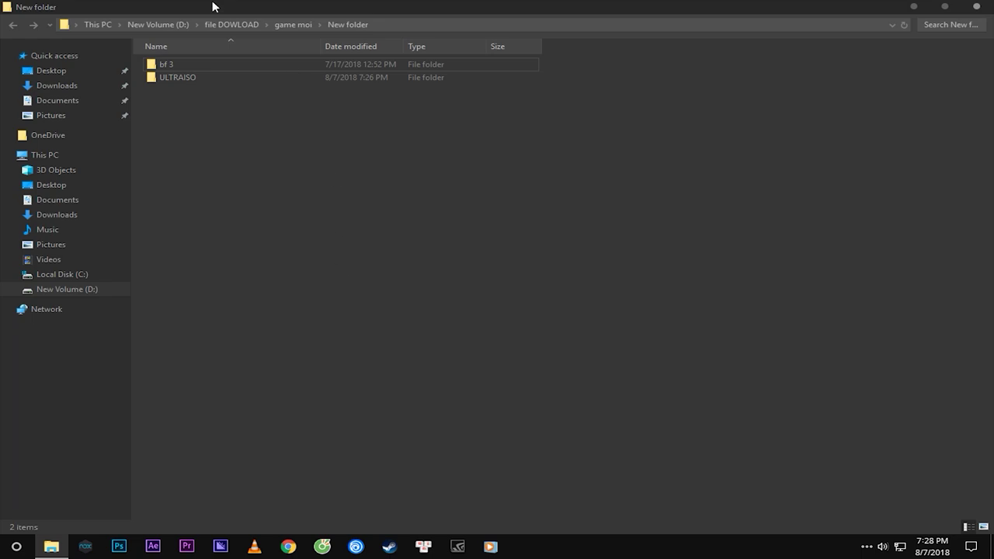
{"action": "left_click", "coordinate": [178, 77]}
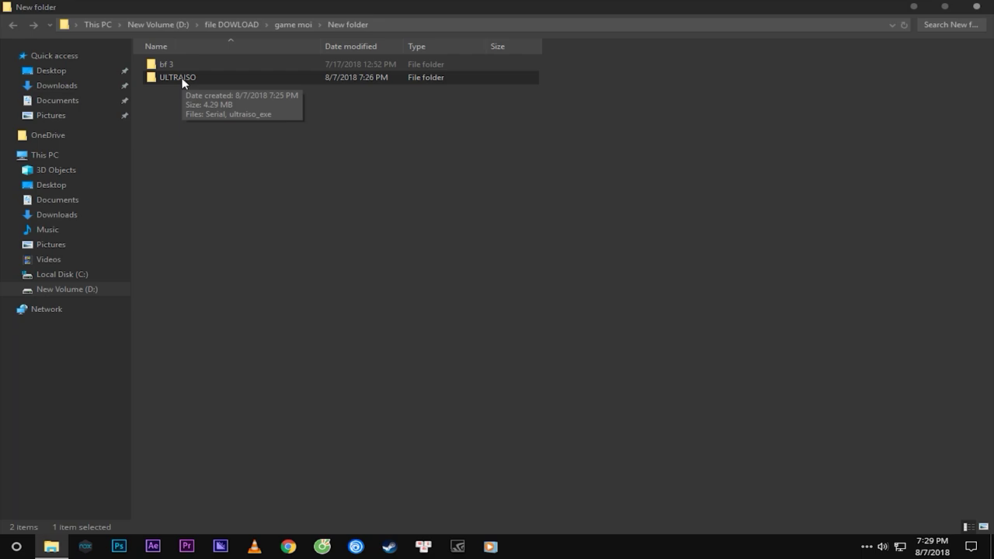
{"action": "double_click", "coordinate": [163, 65]}
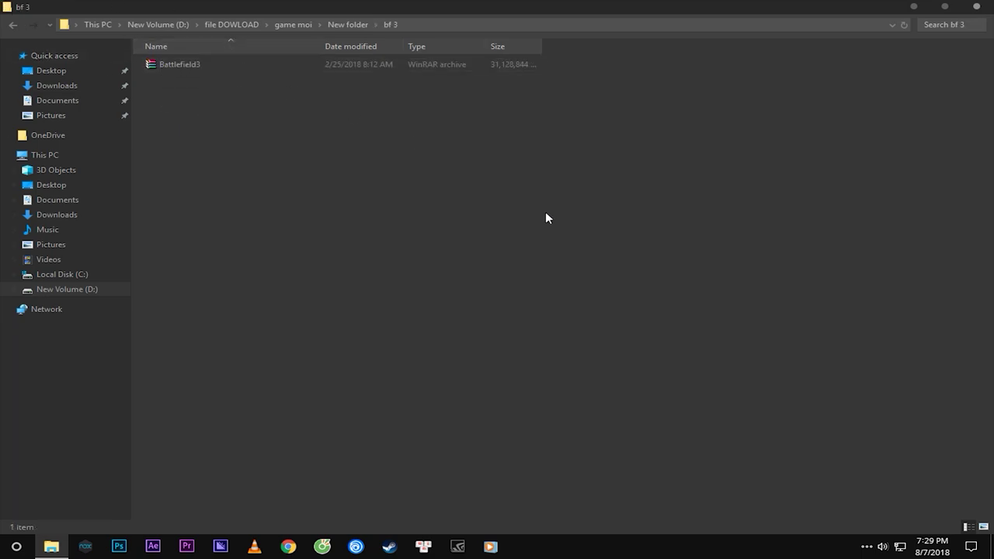
- Check the file type of the Battlefield3 archive in its properties
{"action": "right_click", "coordinate": [181, 65]}
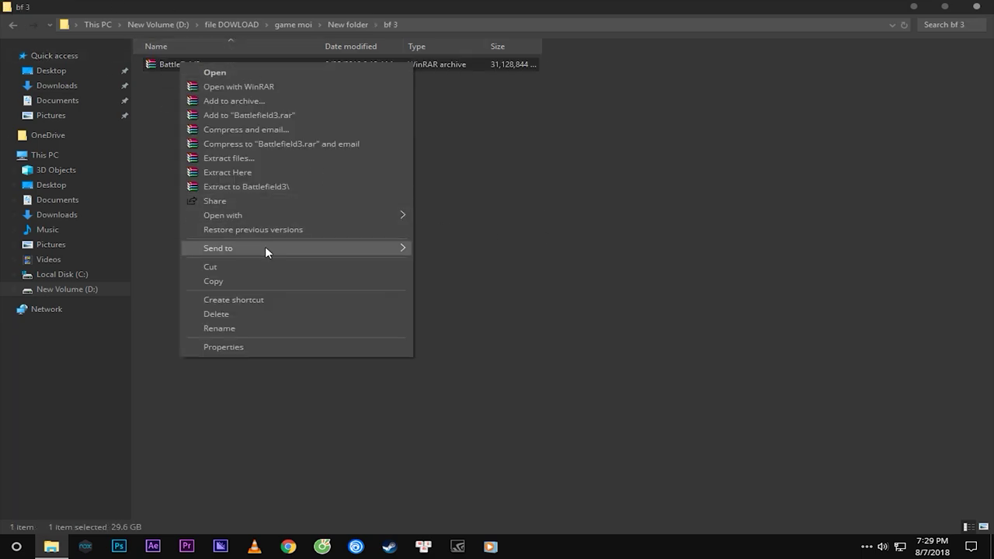
{"action": "left_click", "coordinate": [218, 350]}
{"action": "left_click_drag", "start_coordinate": [603, 217], "coordinate": [617, 219]}
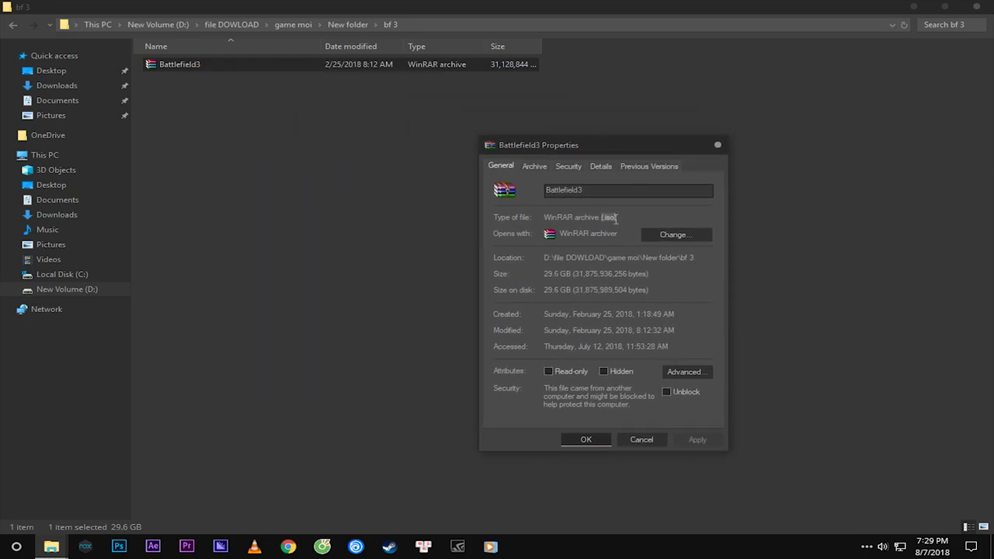
{"action": "left_click", "coordinate": [619, 234]}
{"action": "left_click_drag", "start_coordinate": [603, 218], "coordinate": [618, 217]}
{"action": "left_click", "coordinate": [615, 224]}
{"action": "double_click", "coordinate": [614, 219]}
{"action": "left_click", "coordinate": [718, 145]}
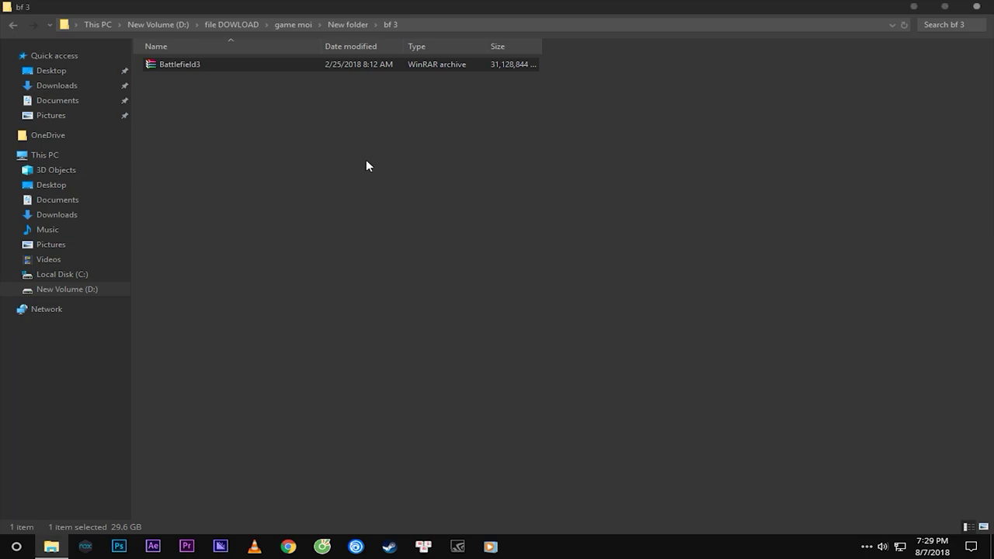
- Mount the Battlefield3 ISO image as a virtual DVD drive by opening it with Windows Explorer
{"action": "right_click", "coordinate": [172, 66]}
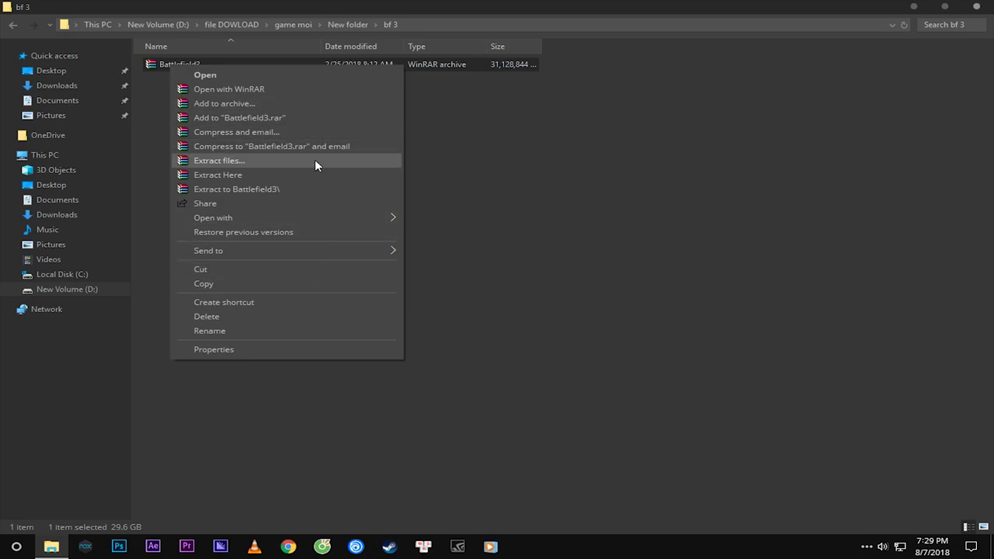
{"action": "mouse_move", "coordinate": [281, 215]}
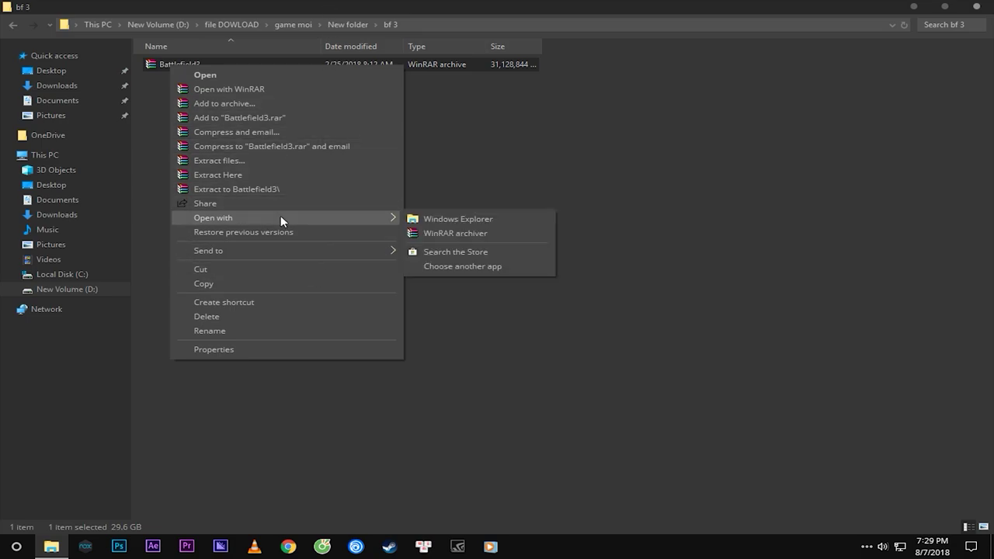
{"action": "left_click", "coordinate": [465, 222]}
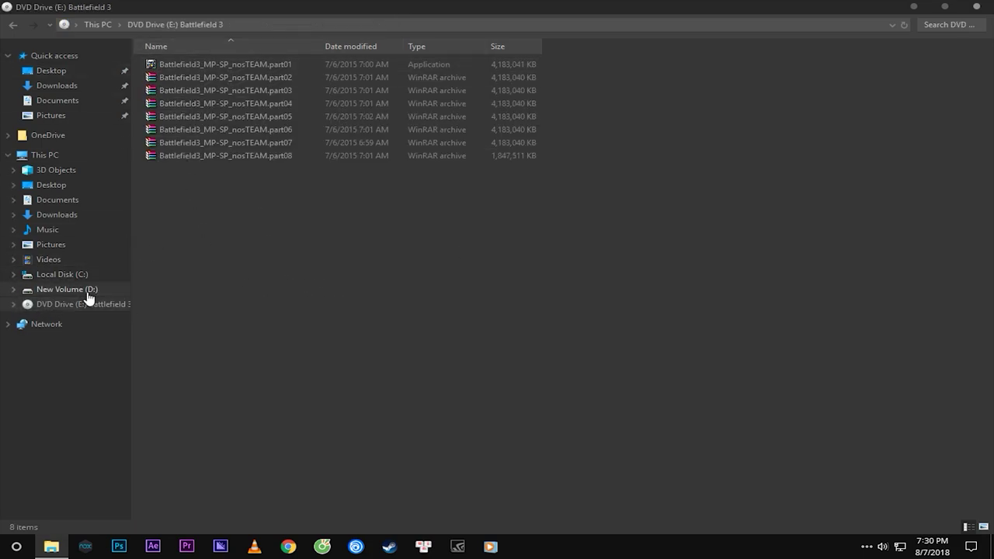
- View the mounted Battlefield 3 DVD drive (E:) among the drives of This PC and open its contents
{"action": "left_click", "coordinate": [45, 155]}
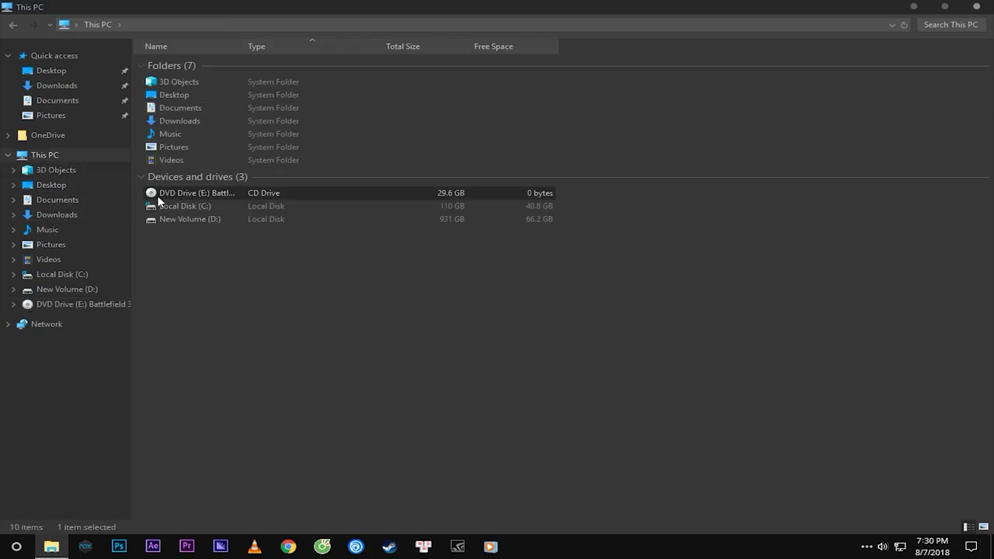
{"action": "double_click", "coordinate": [202, 194]}
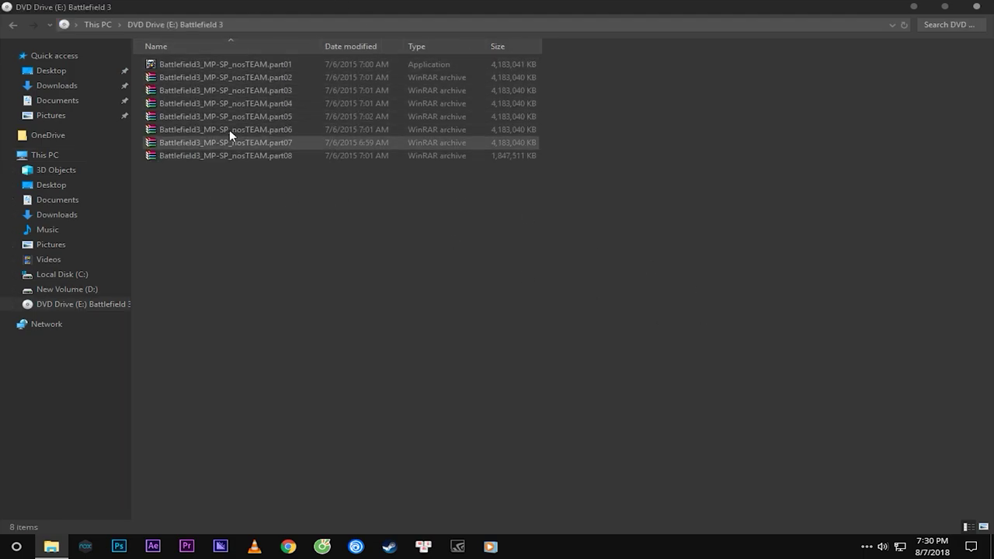
{"action": "left_click_drag", "start_coordinate": [421, 324], "coordinate": [217, 65]}
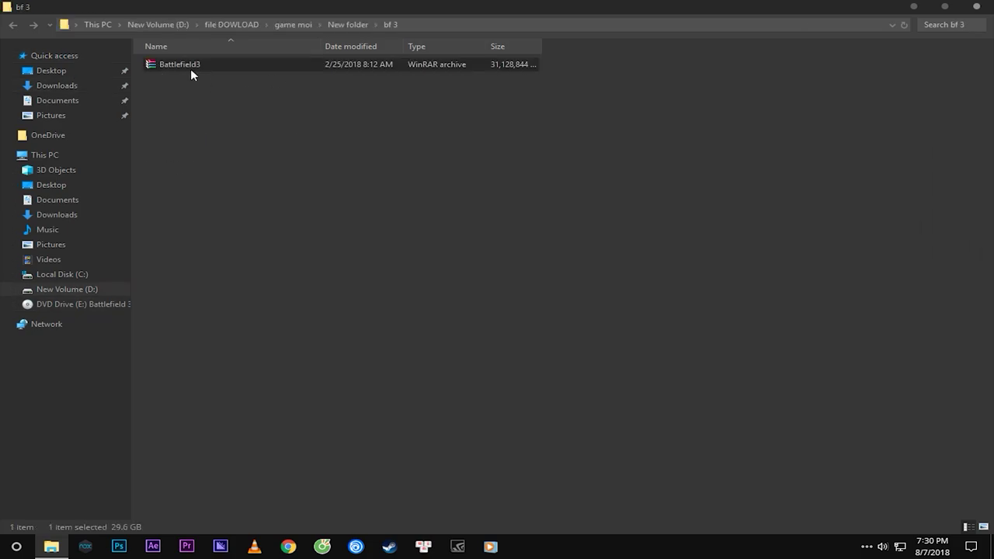
- Try to delete the Battlefield3 image from the bf 3 folder while it is mounted, and dismiss the dialog
{"action": "right_click", "coordinate": [190, 68]}
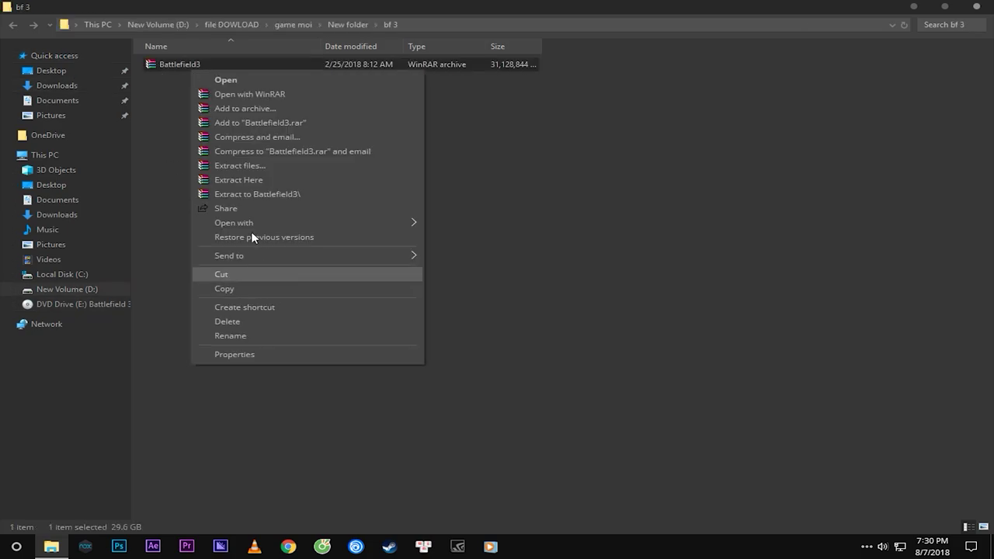
{"action": "left_click", "coordinate": [250, 321]}
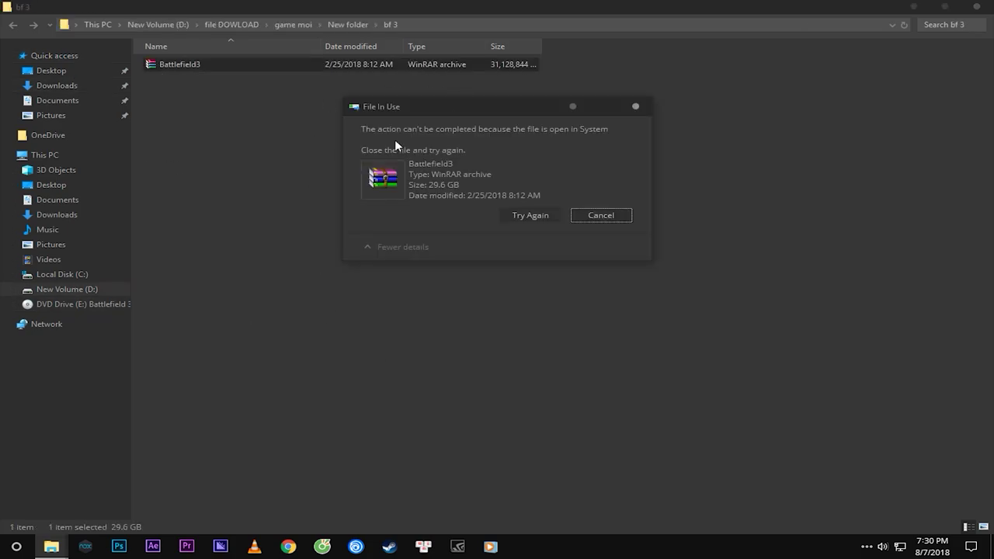
{"action": "left_click_drag", "start_coordinate": [508, 107], "coordinate": [550, 164]}
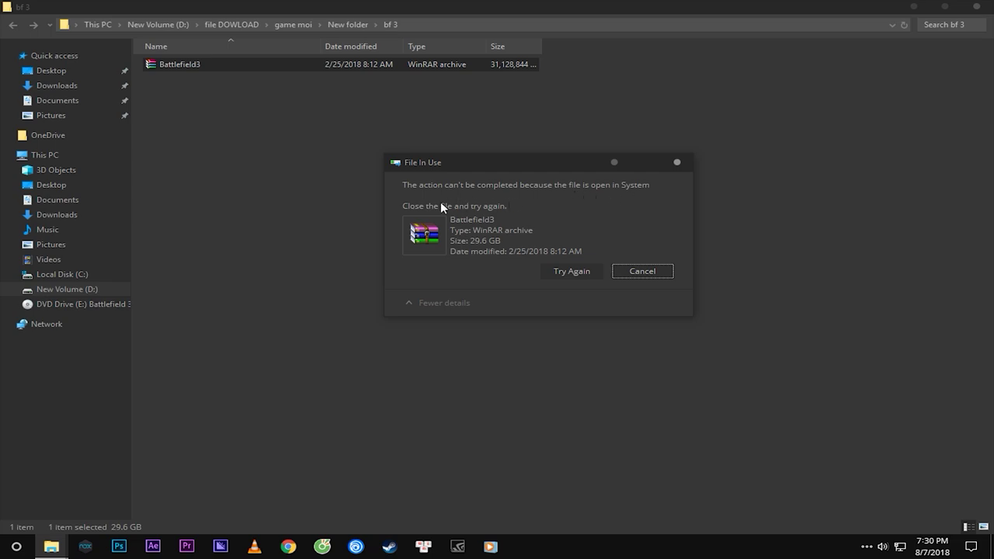
{"action": "left_click", "coordinate": [677, 164]}
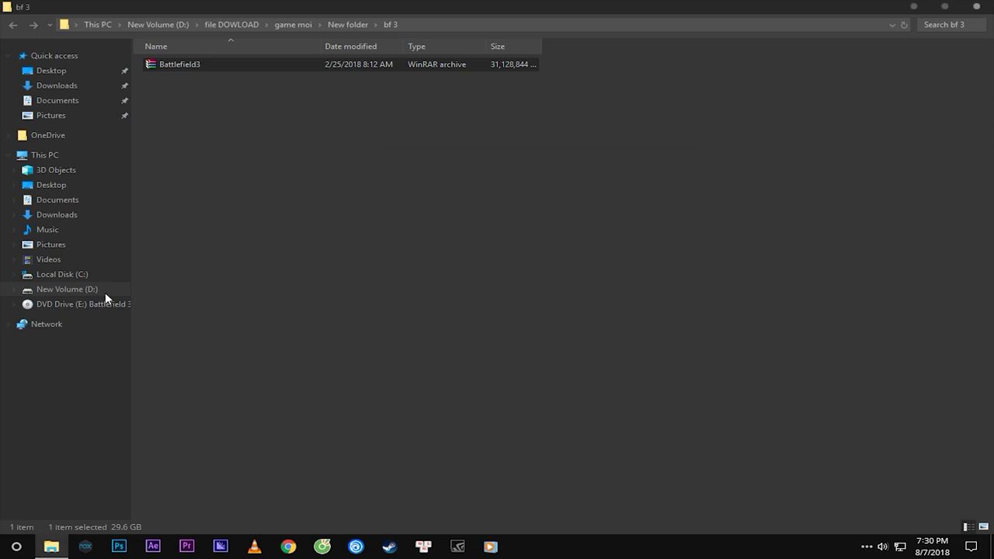
- Eject the mounted Battlefield 3 virtual DVD drive (E:)
{"action": "left_click", "coordinate": [56, 307]}
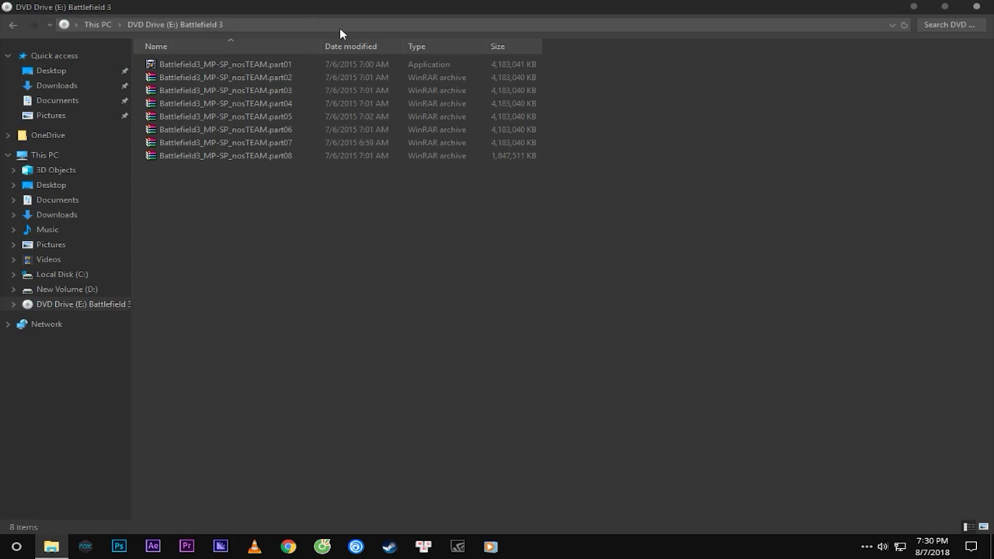
{"action": "right_click", "coordinate": [60, 307]}
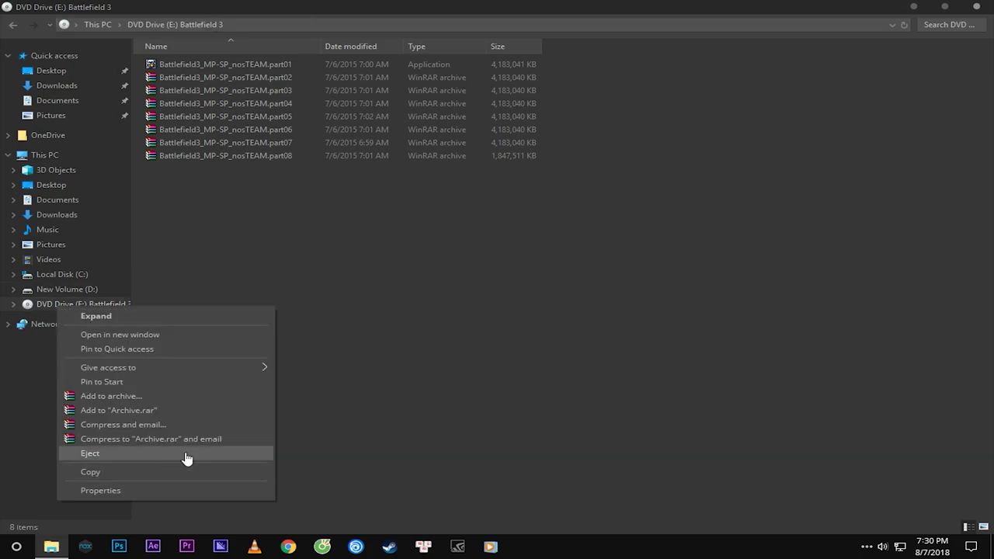
{"action": "left_click", "coordinate": [87, 453]}
- Open a file browser window and go to the bf 3 folder on New Volume (D:), inside file DOWLOAD, game moi, New folder
{"action": "left_click", "coordinate": [52, 546]}
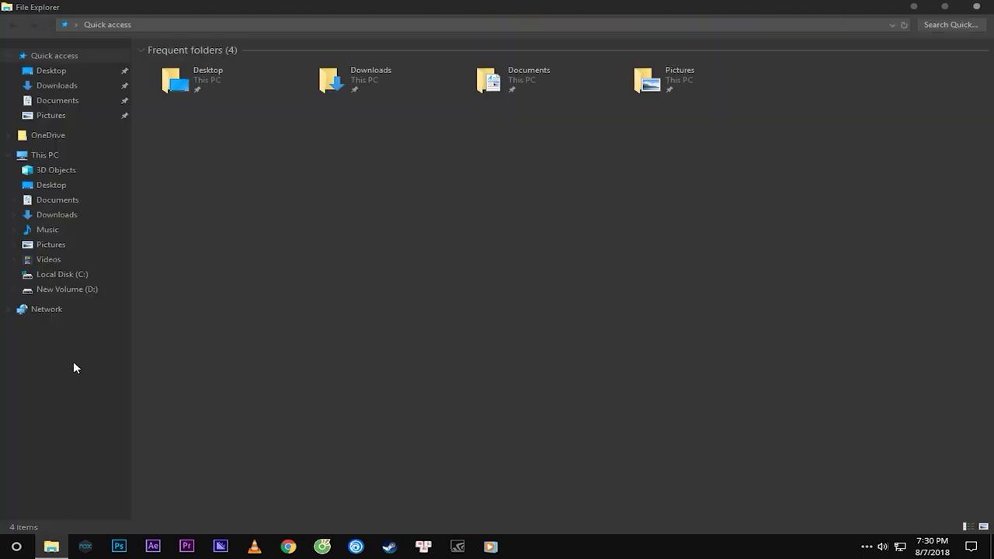
{"action": "left_click", "coordinate": [92, 289]}
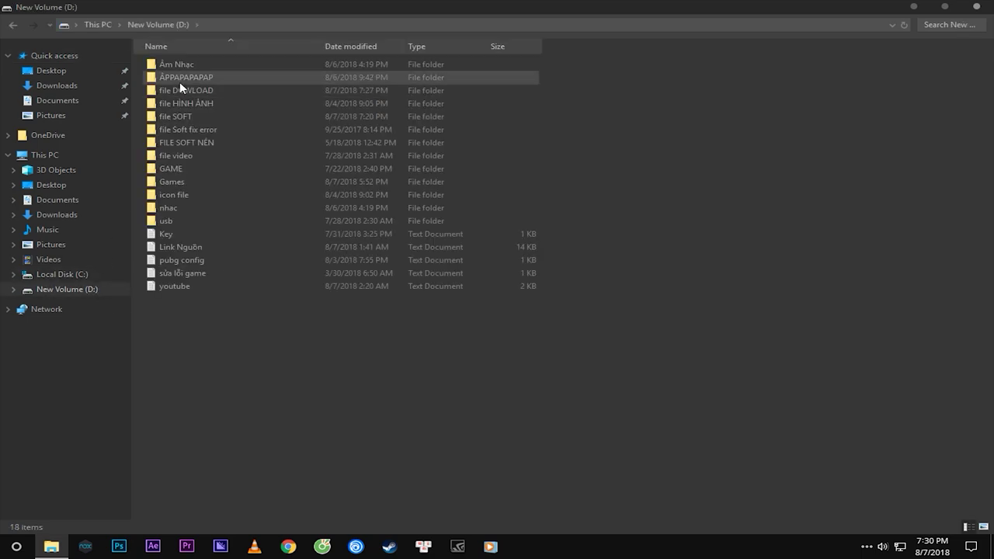
{"action": "double_click", "coordinate": [178, 80]}
{"action": "double_click", "coordinate": [264, 99]}
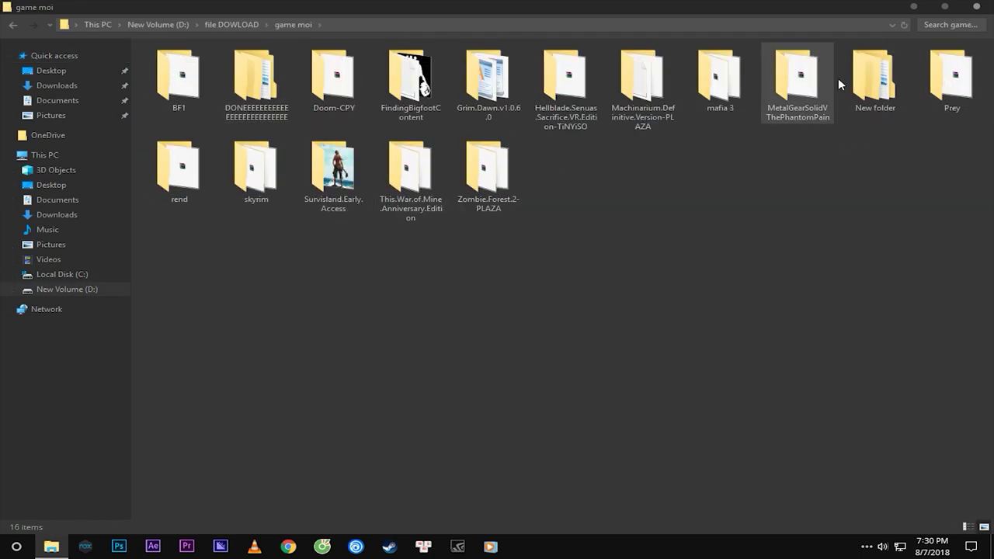
{"action": "double_click", "coordinate": [890, 83]}
{"action": "double_click", "coordinate": [187, 65]}
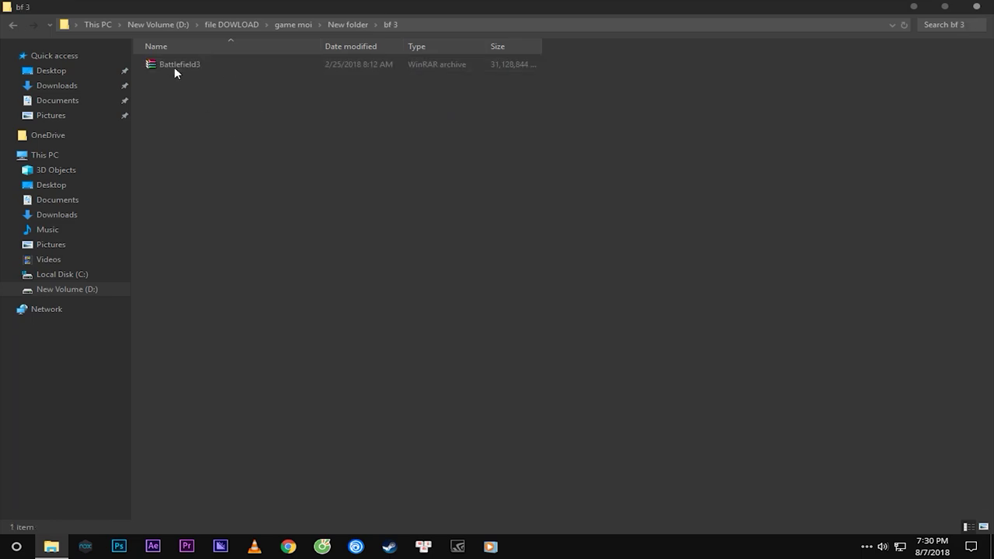
- Delete the unmounted Battlefield3 image from the bf 3 folder and undo the deletion
{"action": "right_click", "coordinate": [180, 68]}
{"action": "left_click", "coordinate": [166, 68]}
{"action": "right_click", "coordinate": [166, 68]}
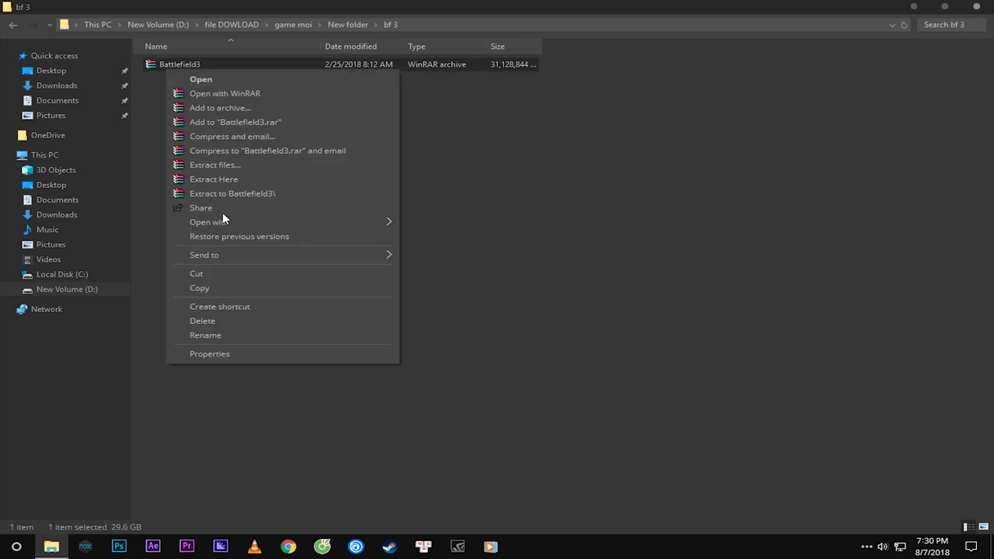
{"action": "left_click", "coordinate": [208, 320]}
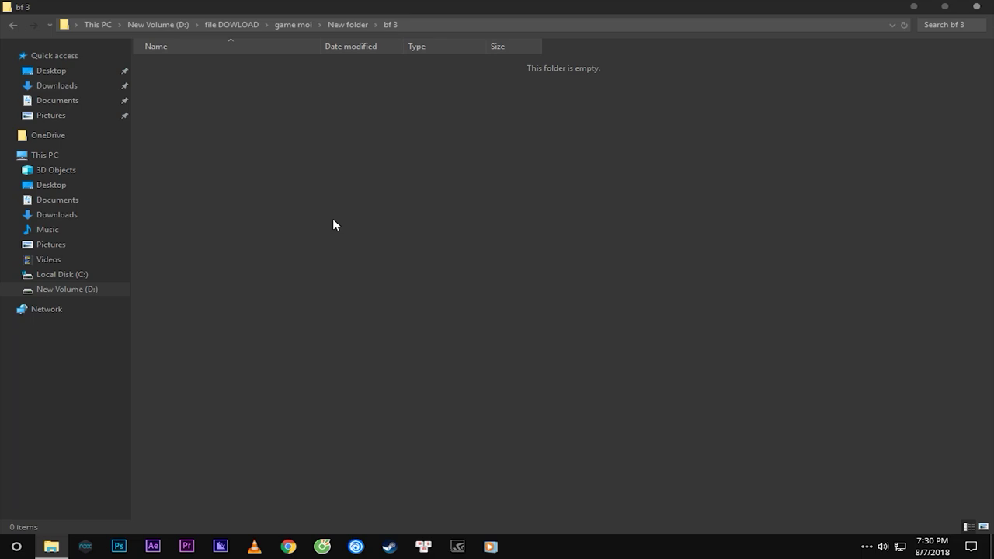
{"action": "key", "text": "ctrl+z"}
- Mount the Battlefield3 image again as a virtual DVD drive by opening it with Windows Explorer
{"action": "right_click", "coordinate": [172, 66]}
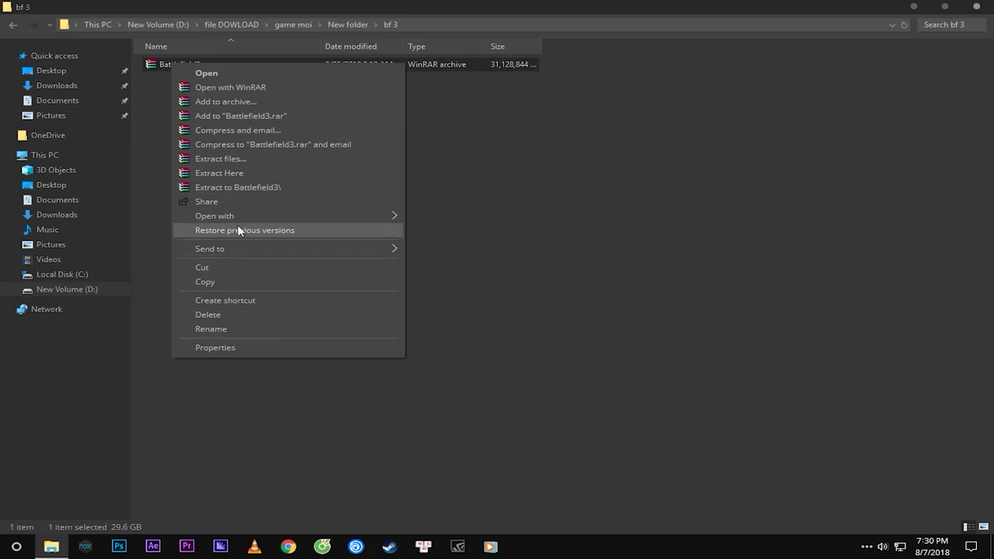
{"action": "mouse_move", "coordinate": [239, 215]}
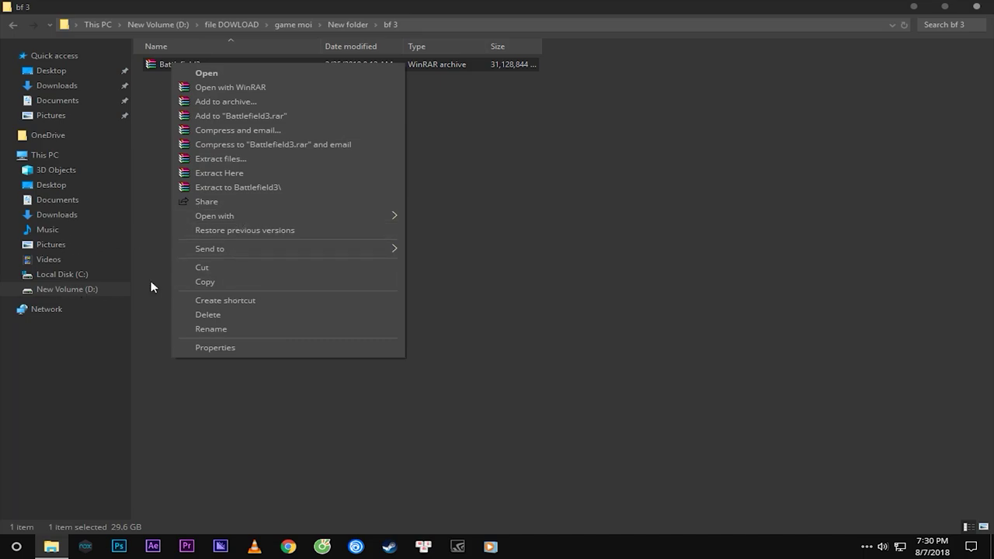
{"action": "mouse_move", "coordinate": [272, 218]}
{"action": "left_click", "coordinate": [445, 215]}
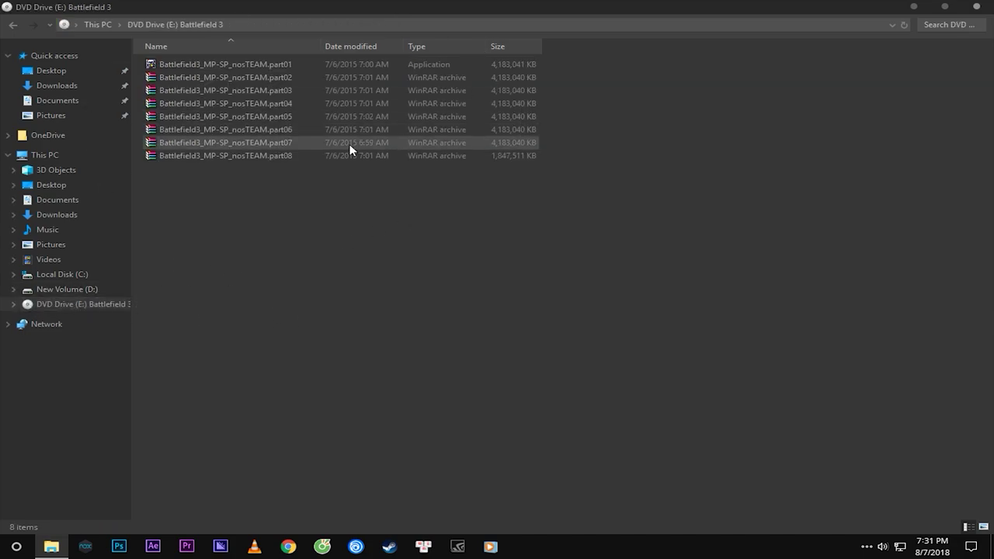
- Launch the Battlefield3_MP-SP_nosTEAM.part01 installer from the mounted drive and cancel the installation
{"action": "double_click", "coordinate": [190, 65]}
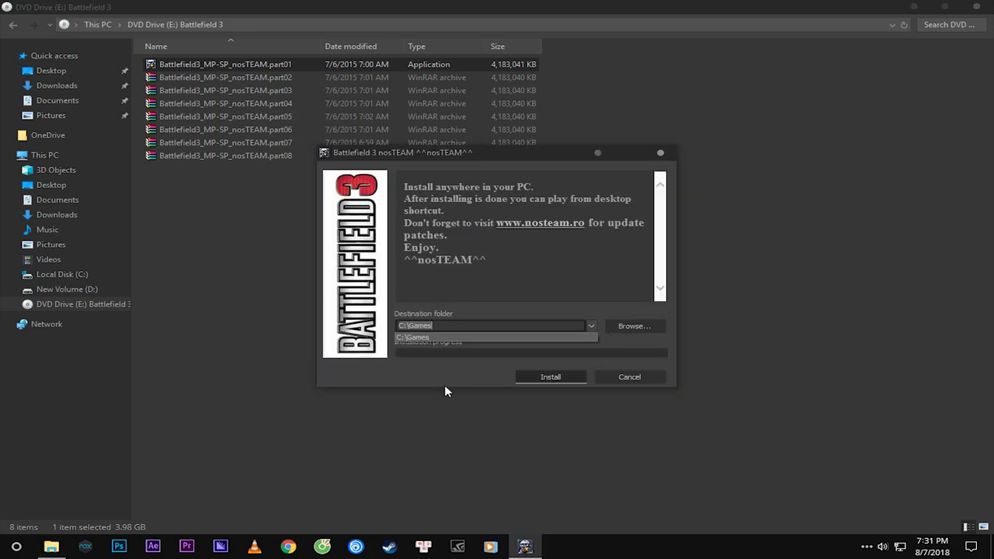
{"action": "left_click", "coordinate": [629, 377]}
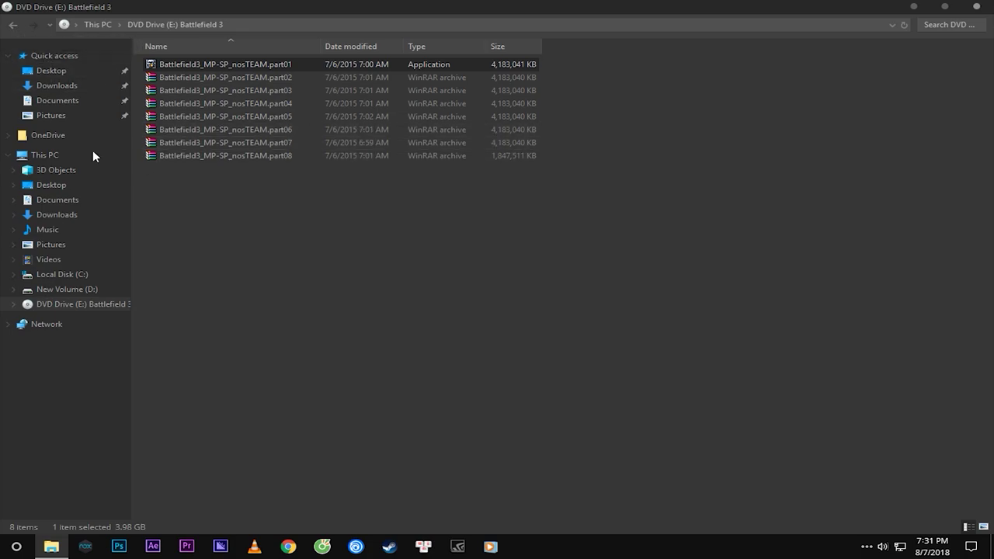
{"action": "right_click", "coordinate": [56, 307]}
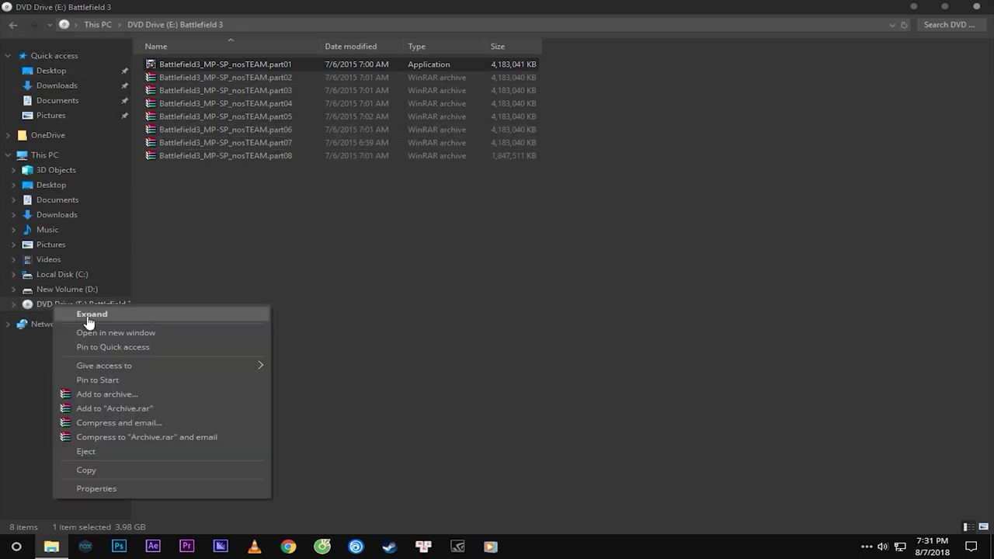
{"action": "left_click", "coordinate": [129, 454]}
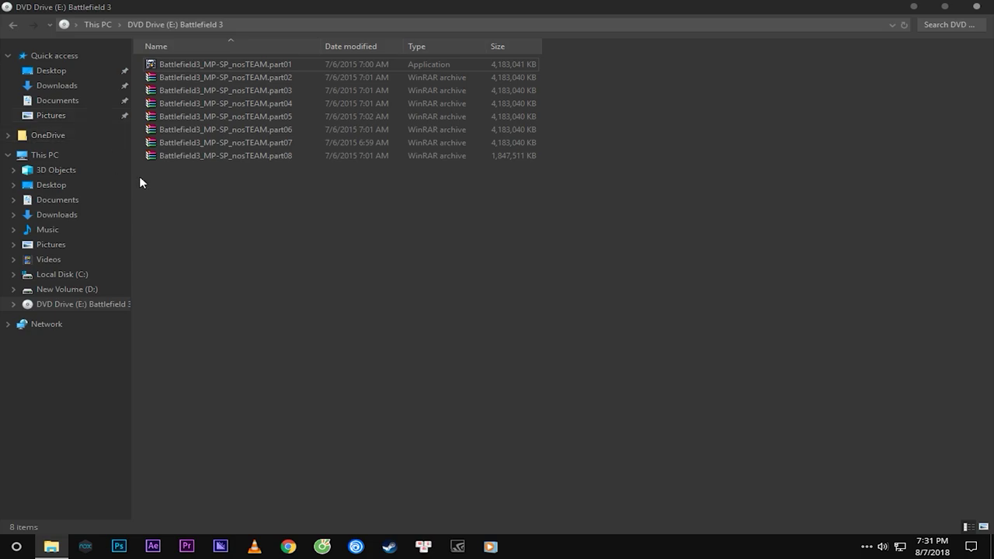
- Try again to delete the mounted Battlefield3 image in the bf 3 folder, and close the dialog
{"action": "right_click", "coordinate": [178, 65]}
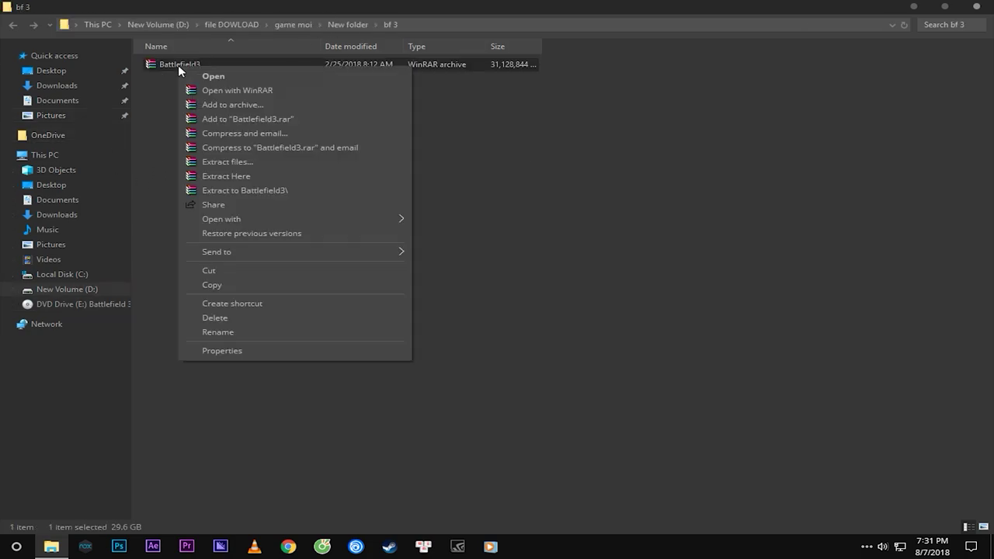
{"action": "left_click", "coordinate": [233, 317]}
{"action": "left_click", "coordinate": [536, 216]}
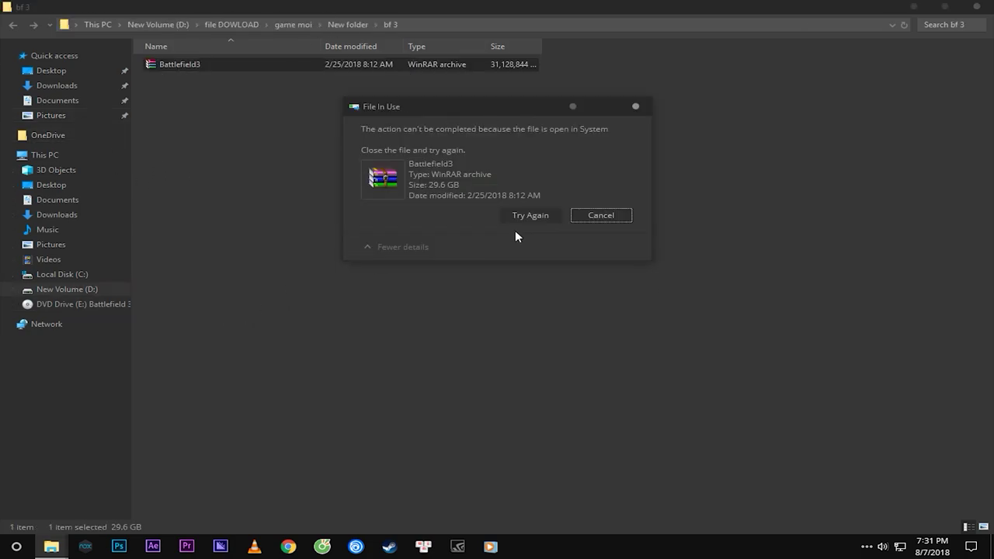
{"action": "left_click", "coordinate": [634, 107]}
- Eject the Battlefield 3 DVD drive (E:) to unmount the image again
{"action": "right_click", "coordinate": [48, 307]}
{"action": "left_click", "coordinate": [195, 292]}
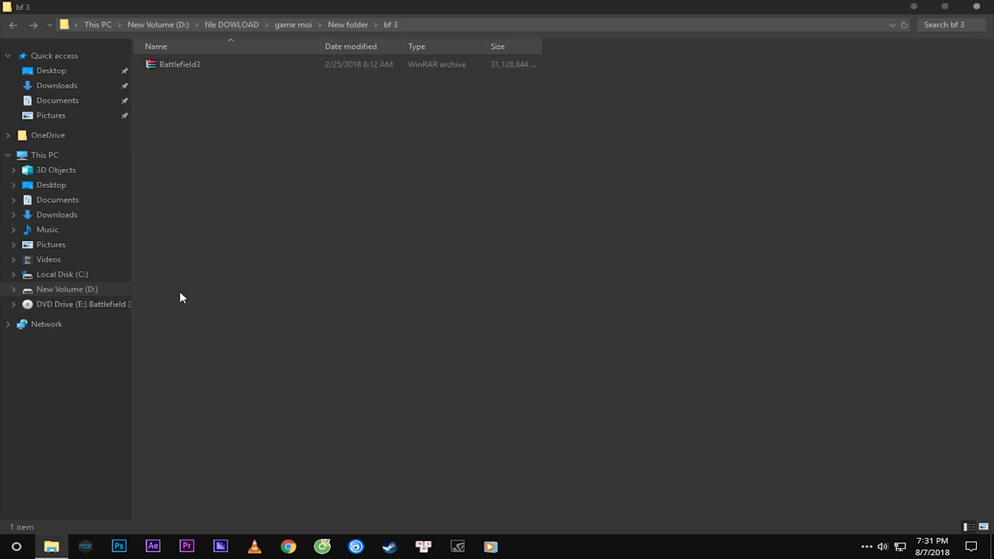
{"action": "left_click", "coordinate": [53, 306]}
{"action": "right_click", "coordinate": [40, 308]}
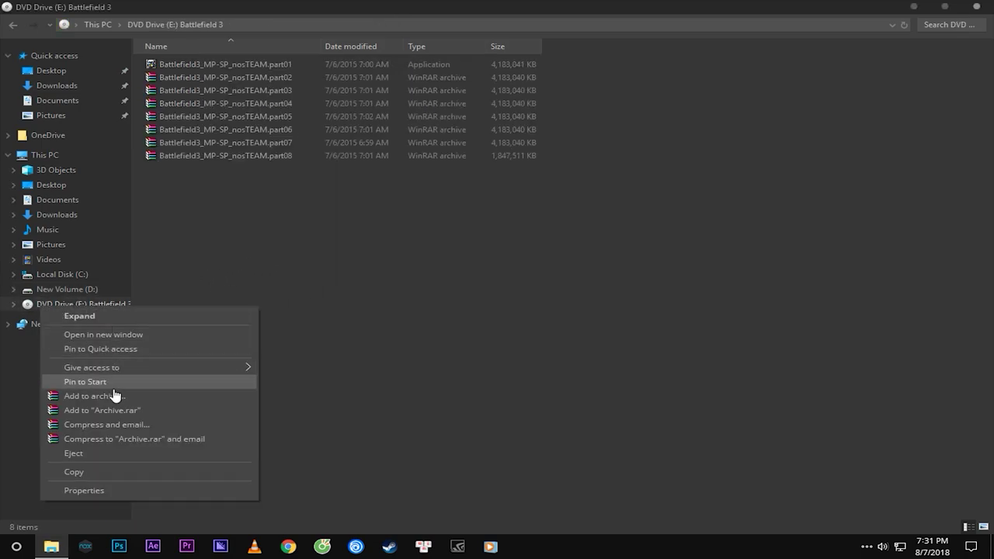
{"action": "left_click", "coordinate": [87, 453]}
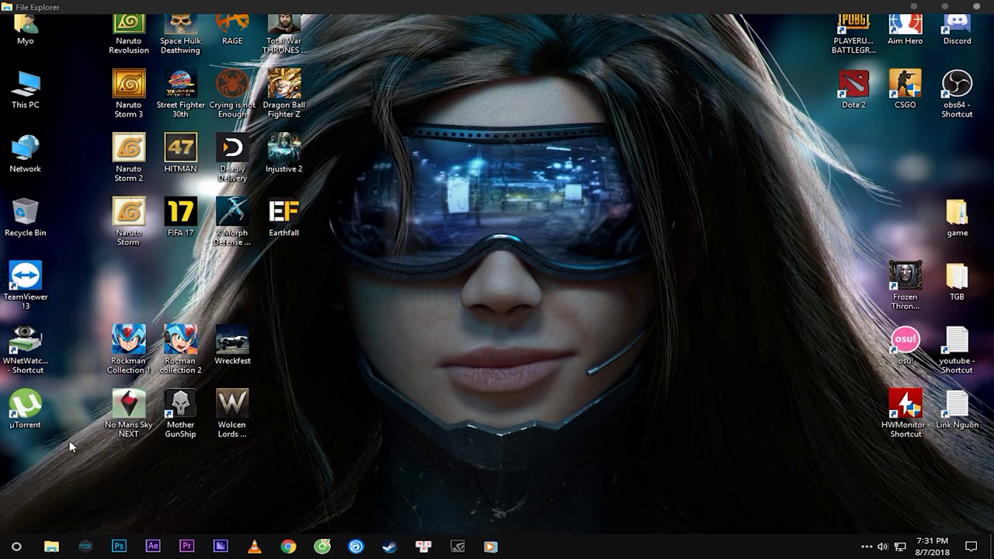
- Open a new file browser window and return to the bf 3 folder through New Volume (D:), file DOWLOAD, game moi and New folder
{"action": "key", "text": "super+e"}
{"action": "left_click", "coordinate": [67, 289]}
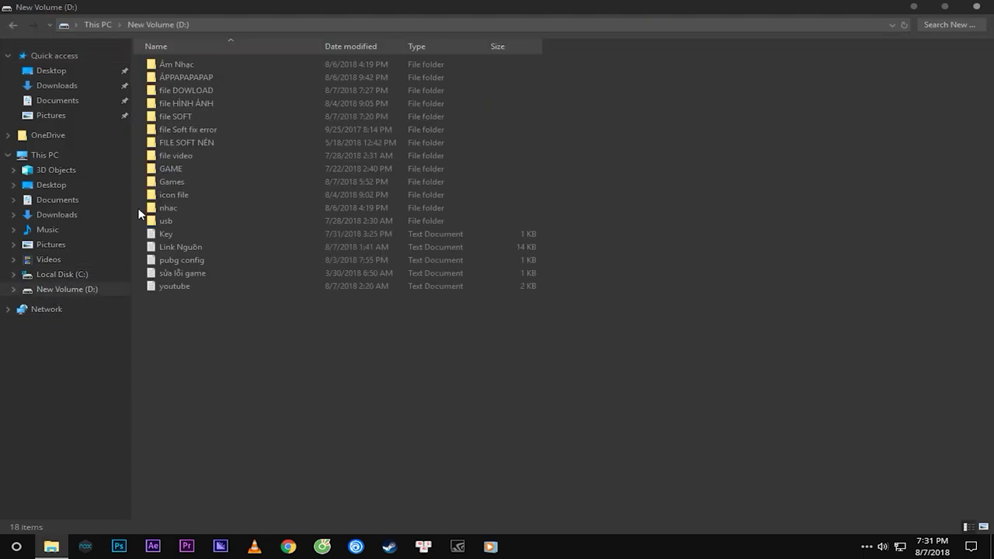
{"action": "double_click", "coordinate": [216, 93]}
{"action": "double_click", "coordinate": [257, 78]}
{"action": "double_click", "coordinate": [897, 82]}
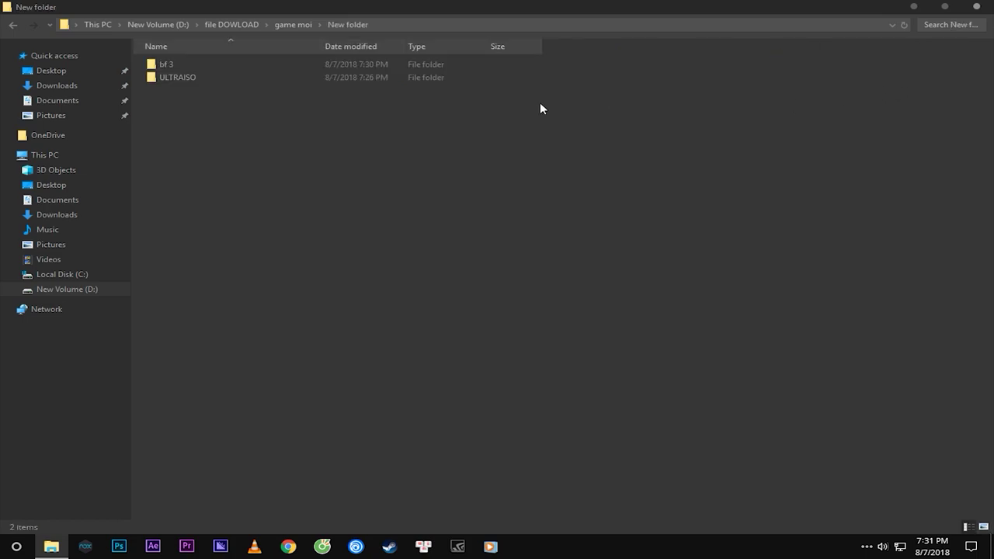
{"action": "double_click", "coordinate": [219, 67]}
- Delete the Battlefield3 image after unmounting it and restore it by undoing the deletion
{"action": "right_click", "coordinate": [158, 68]}
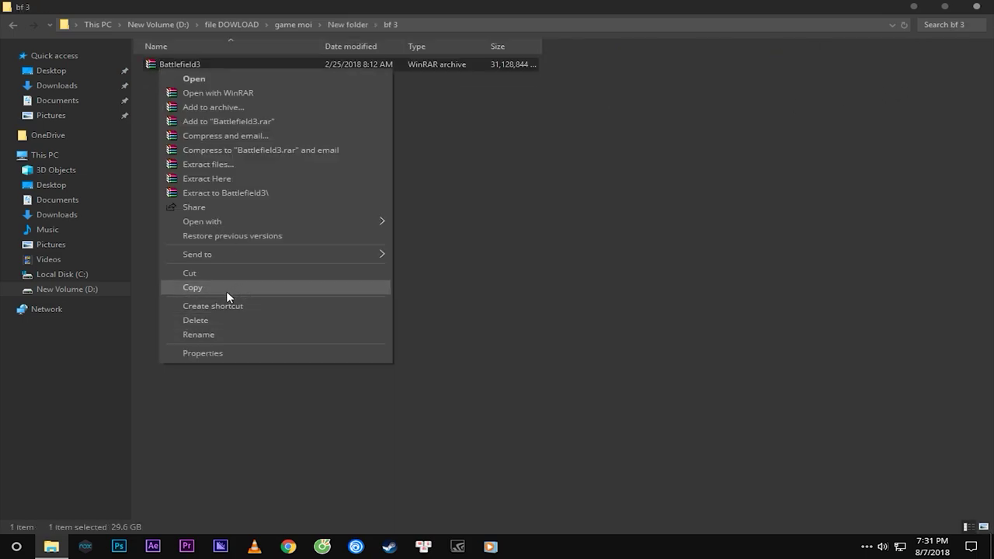
{"action": "left_click", "coordinate": [215, 319]}
{"action": "key", "text": "ctrl+z"}
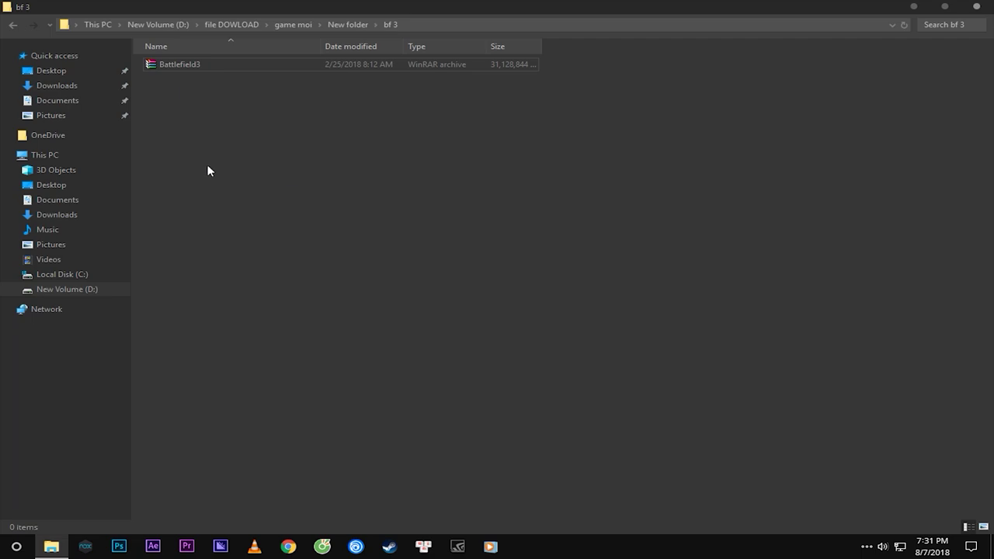
- Show the Windows Explorer choice for opening the Battlefield3 image, and dismiss it without mounting
{"action": "right_click", "coordinate": [160, 65]}
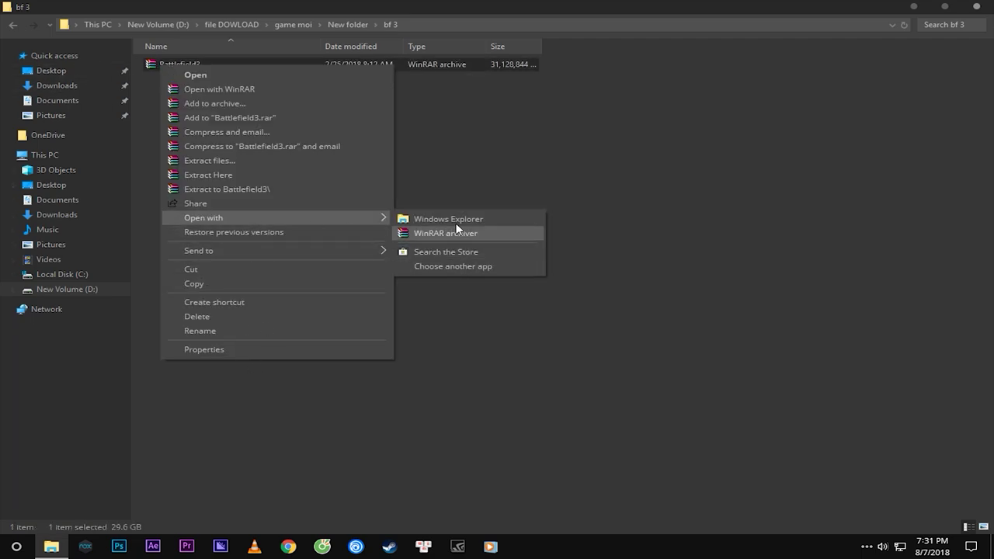
{"action": "mouse_move", "coordinate": [249, 218]}
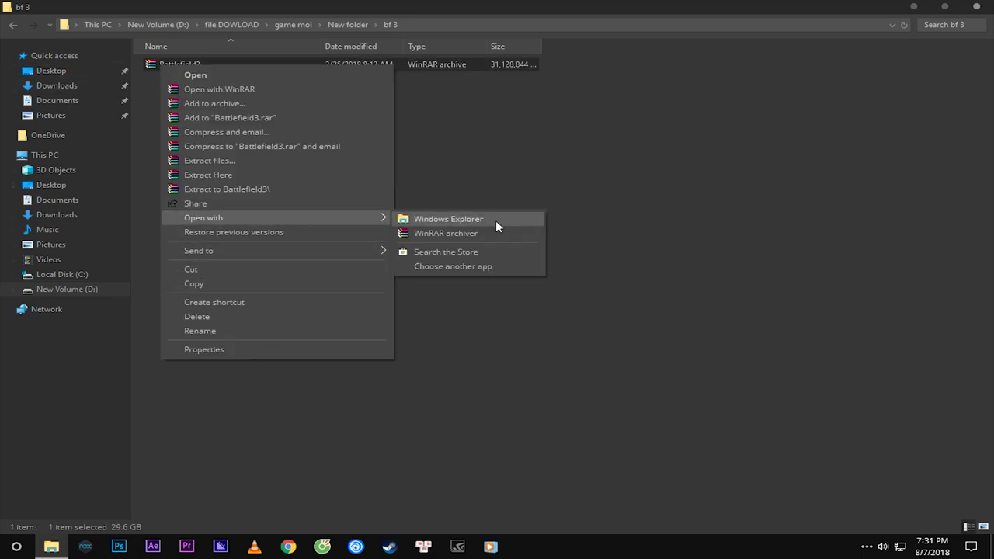
{"action": "left_click", "coordinate": [721, 221]}
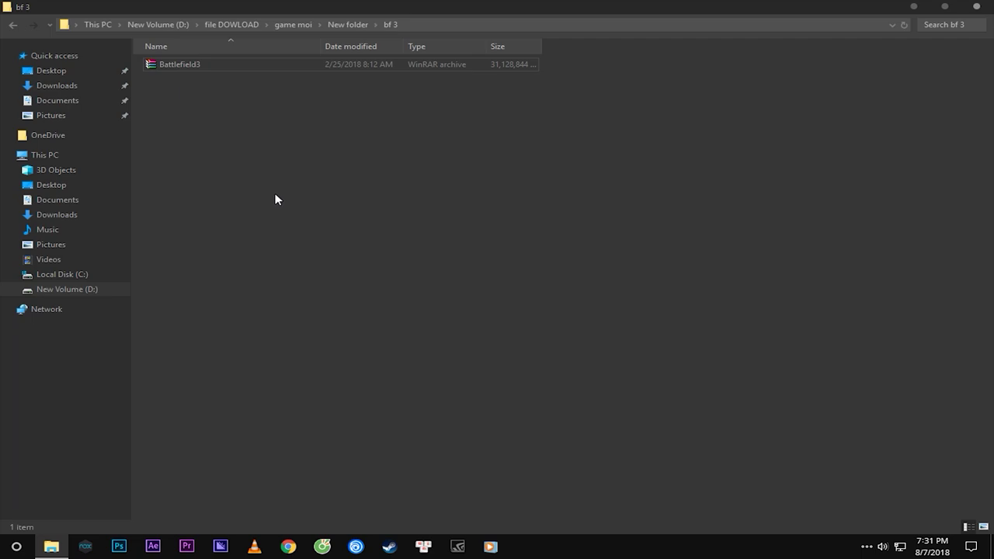
- Search the system for the default app settings and open the page for setting defaults by app
{"action": "key", "text": "super"}
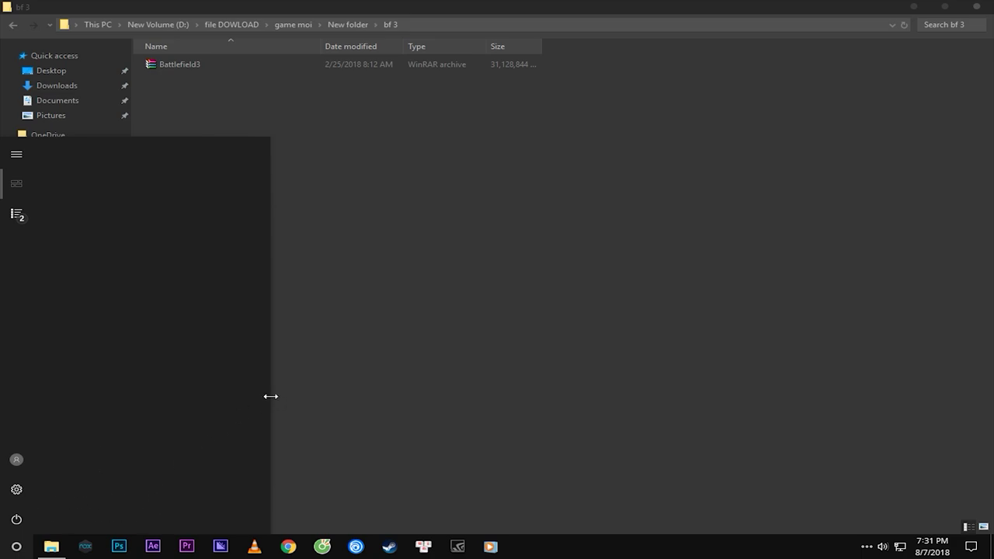
{"action": "type", "text": "DEFA"}
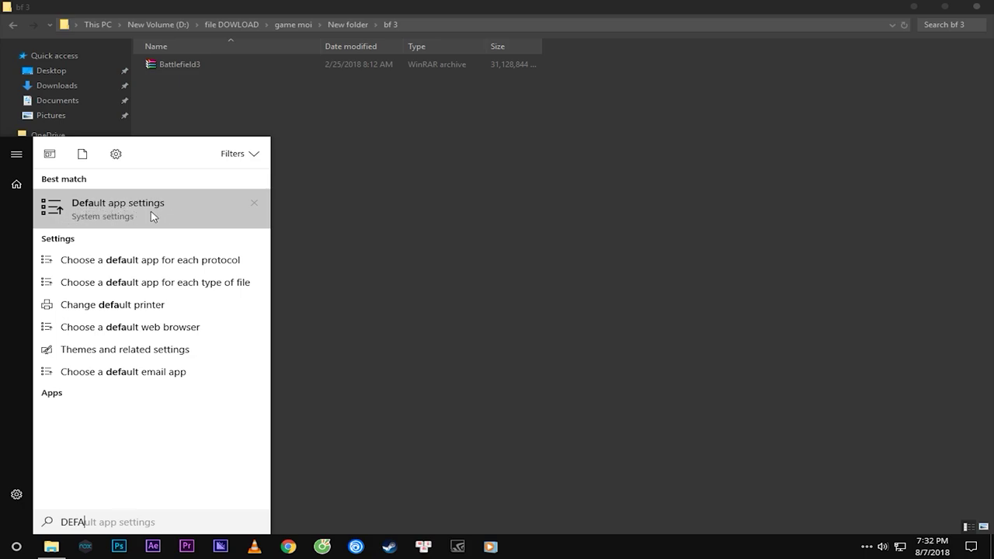
{"action": "key", "text": "ctrl+a"}
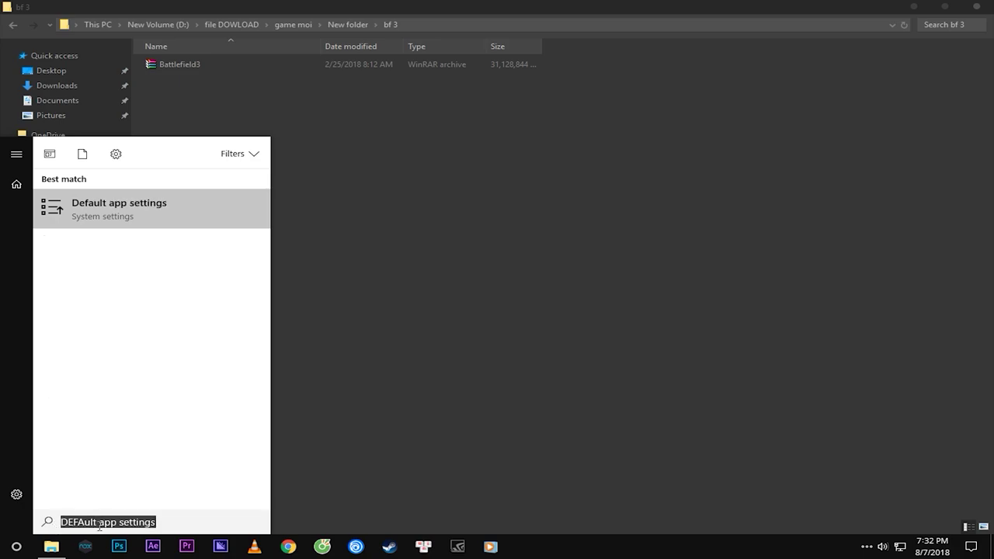
{"action": "left_click", "coordinate": [95, 206]}
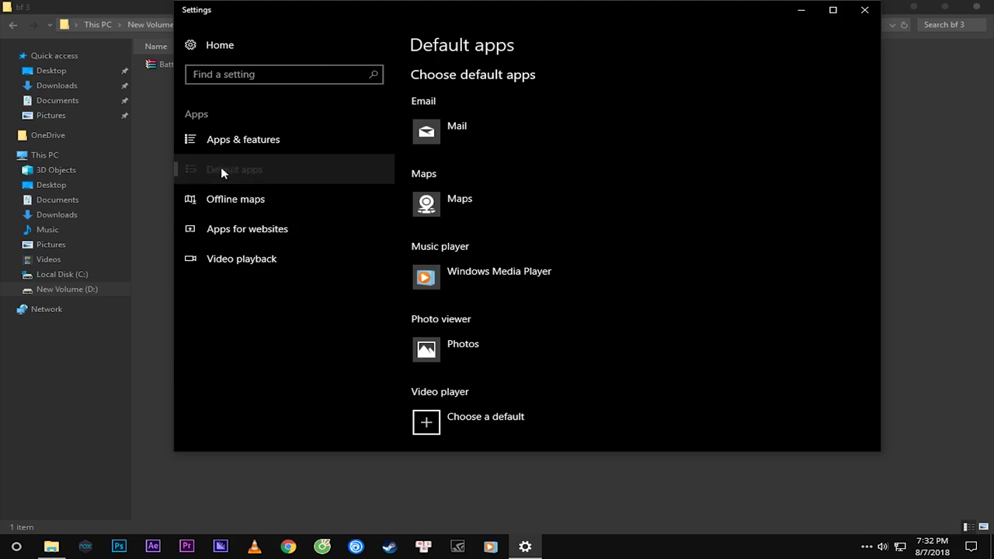
{"action": "scroll", "coordinate": [628, 179], "scroll_direction": "down", "scroll_amount": 5}
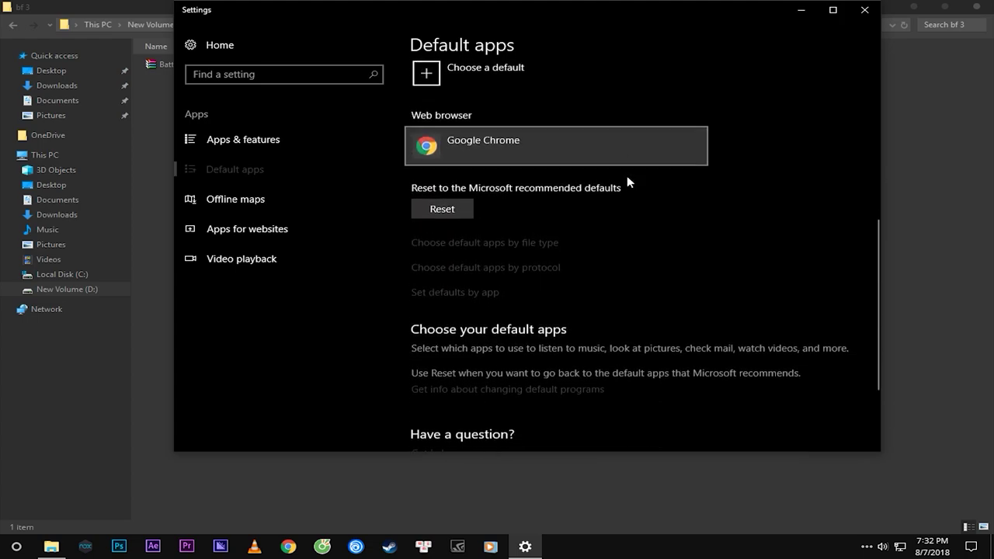
{"action": "left_click", "coordinate": [482, 289]}
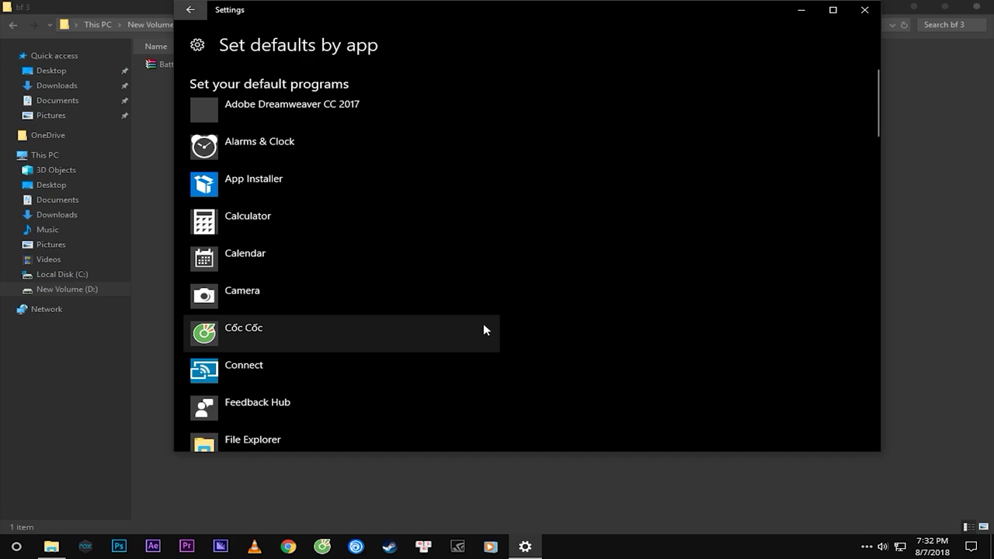
- Find Windows Disc Image Burner among the default programs and open its file type associations for management
{"action": "scroll", "coordinate": [416, 221], "scroll_direction": "down", "scroll_amount": 1}
{"action": "scroll", "coordinate": [414, 205], "scroll_direction": "down", "scroll_amount": 10}
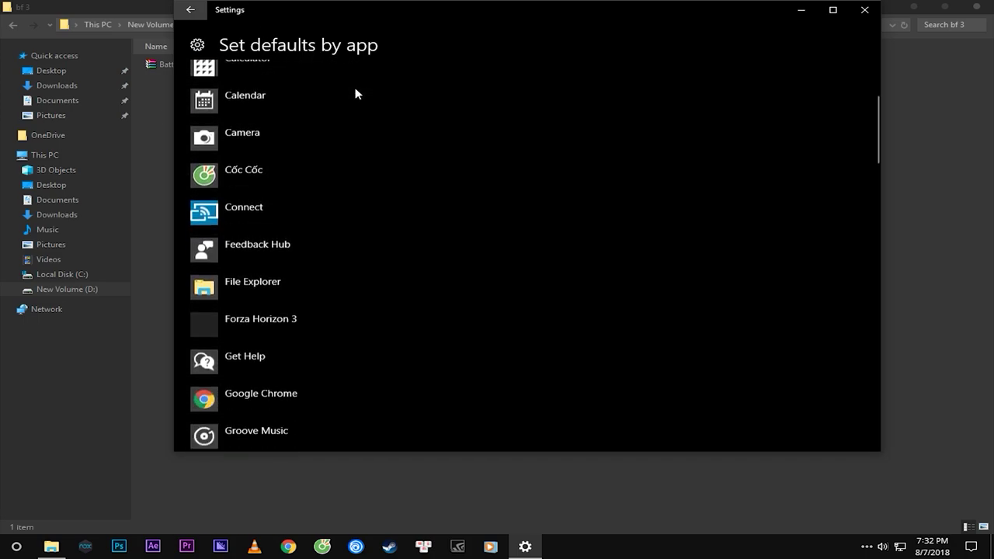
{"action": "scroll", "coordinate": [359, 229], "scroll_direction": "down", "scroll_amount": 6}
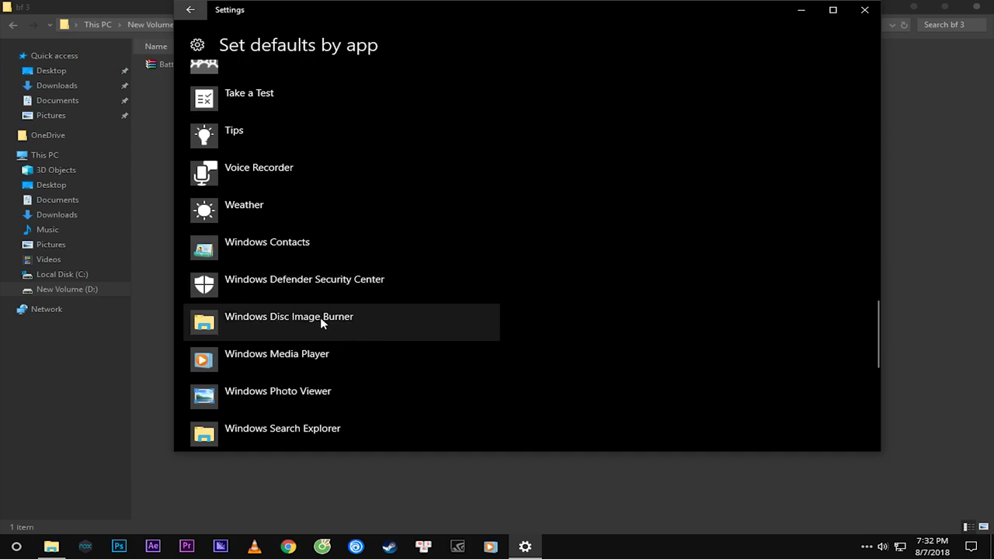
{"action": "left_click", "coordinate": [293, 324]}
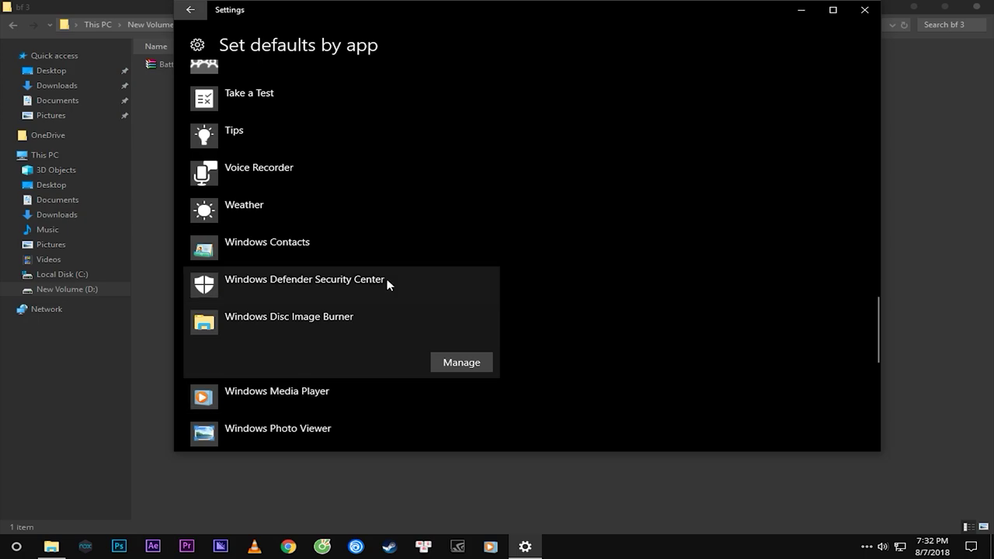
{"action": "left_click", "coordinate": [470, 368]}
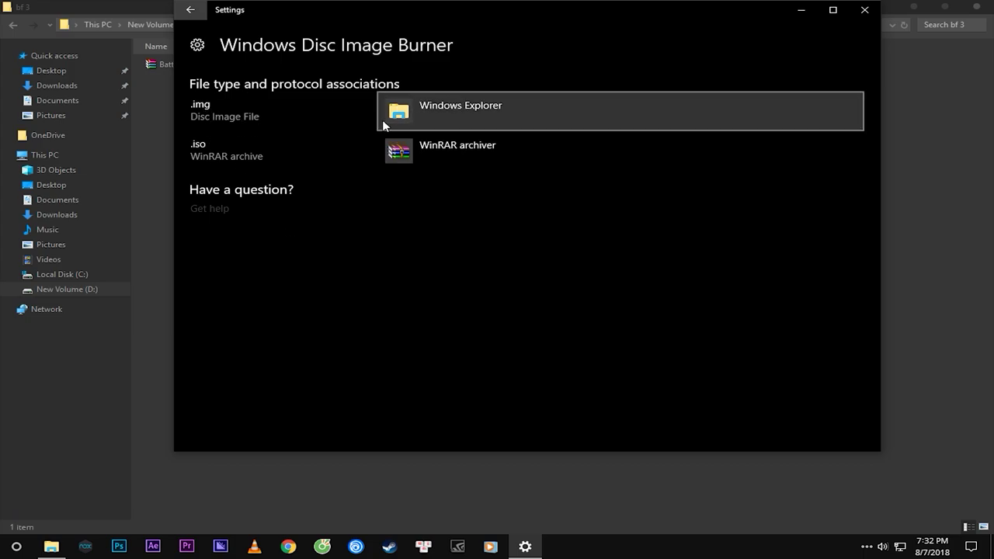
- Choose Windows Explorer as the default app for .img files and WinRAR archiver for .iso files
{"action": "left_click", "coordinate": [447, 109]}
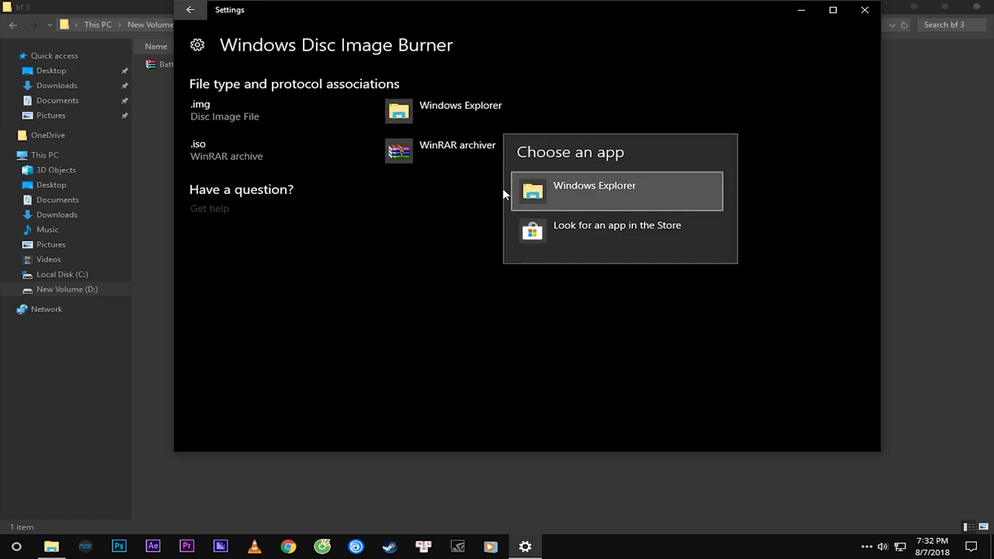
{"action": "left_click", "coordinate": [620, 184]}
{"action": "left_click", "coordinate": [470, 151]}
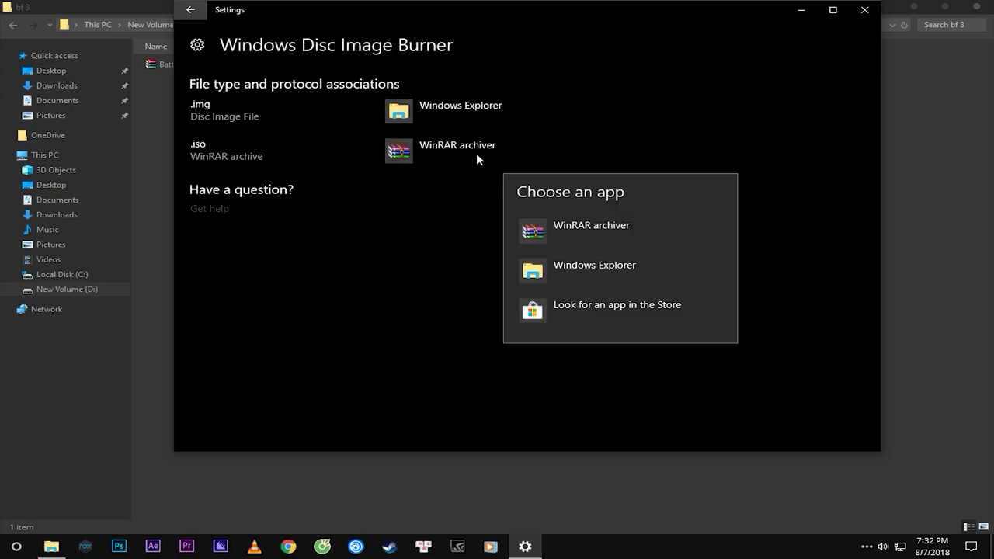
{"action": "left_click", "coordinate": [579, 237]}
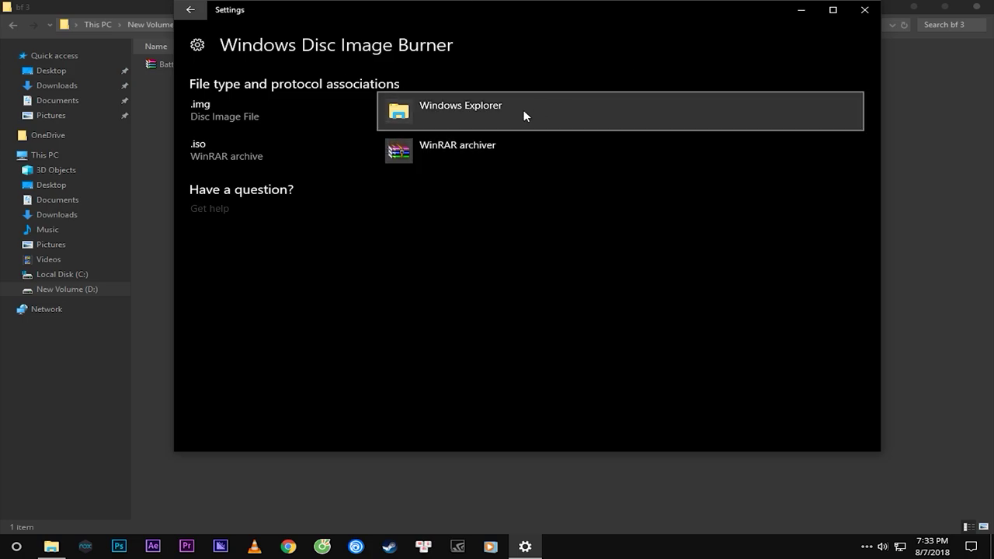
- Reselect WinRAR archiver as the default app for .iso files and close the settings window
{"action": "left_click", "coordinate": [458, 140]}
{"action": "left_click", "coordinate": [457, 149]}
{"action": "left_click", "coordinate": [456, 149]}
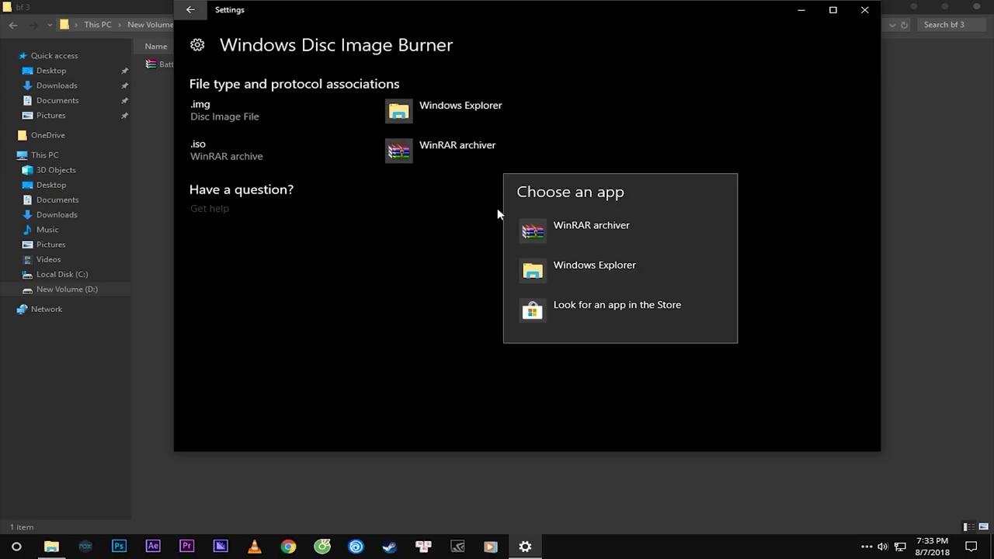
{"action": "left_click", "coordinate": [578, 233]}
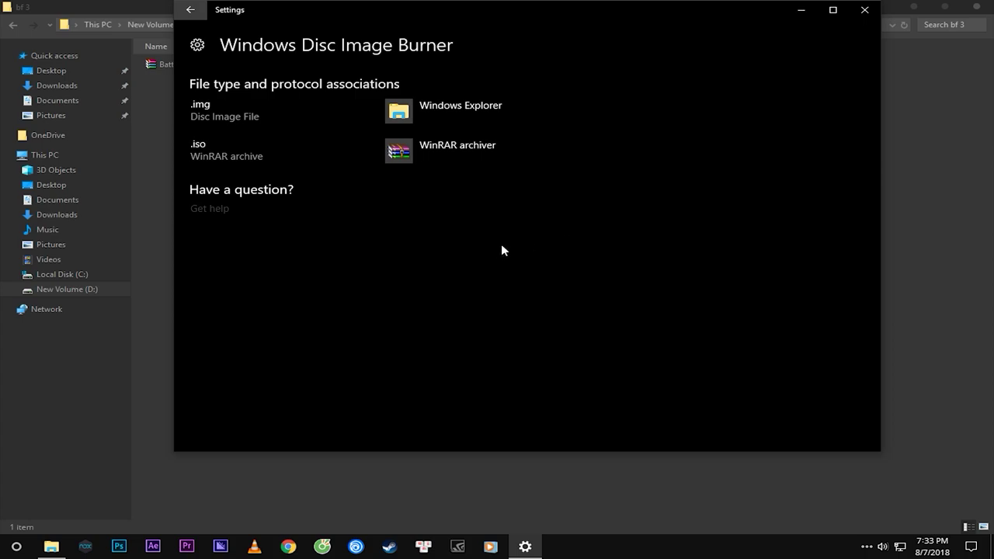
{"action": "left_click", "coordinate": [863, 10]}
- Mount the Battlefield3 image by opening it with Windows Explorer
{"action": "right_click", "coordinate": [180, 66]}
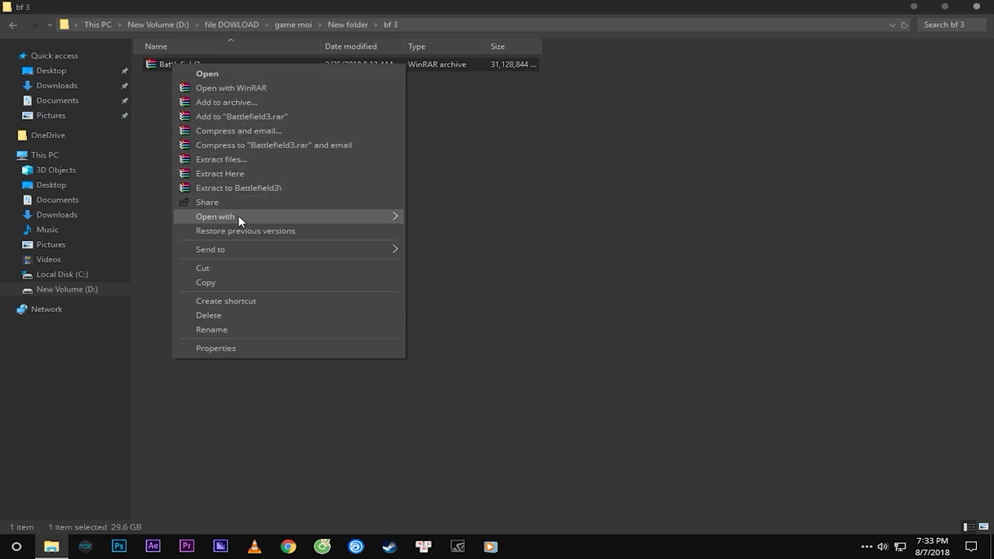
{"action": "mouse_move", "coordinate": [239, 217]}
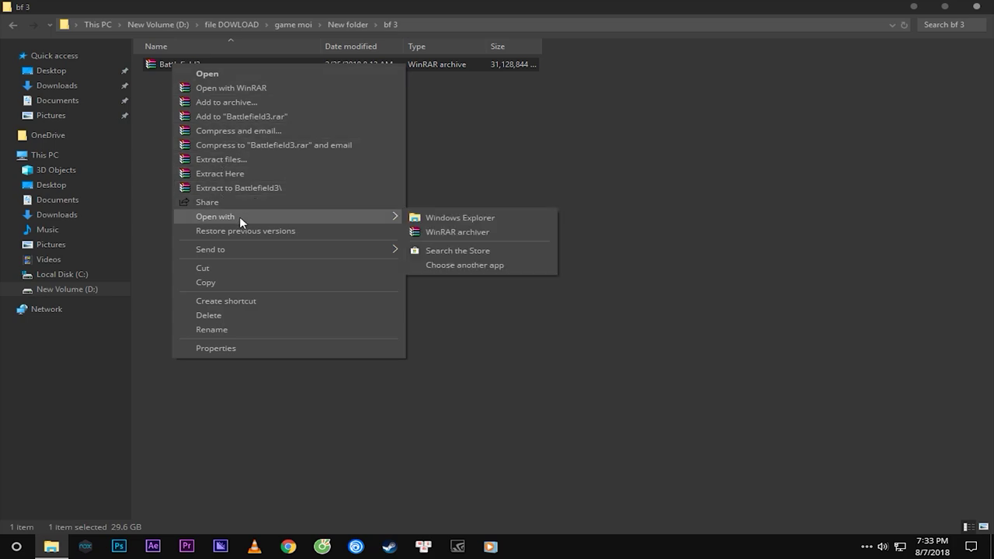
{"action": "left_click", "coordinate": [457, 219]}
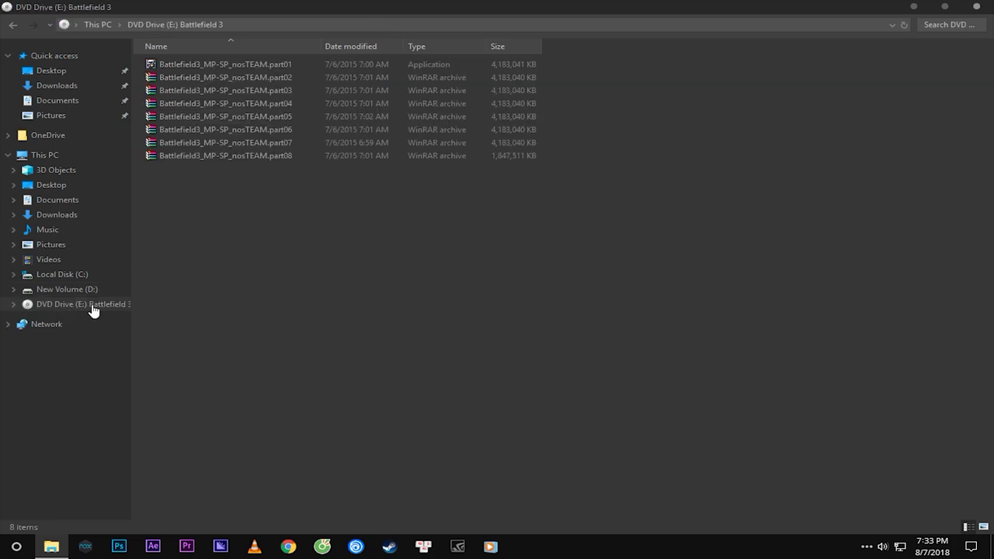
- Eject the mounted Battlefield 3 DVD drive (E:) from This PC
{"action": "left_click", "coordinate": [43, 155]}
{"action": "right_click", "coordinate": [185, 194]}
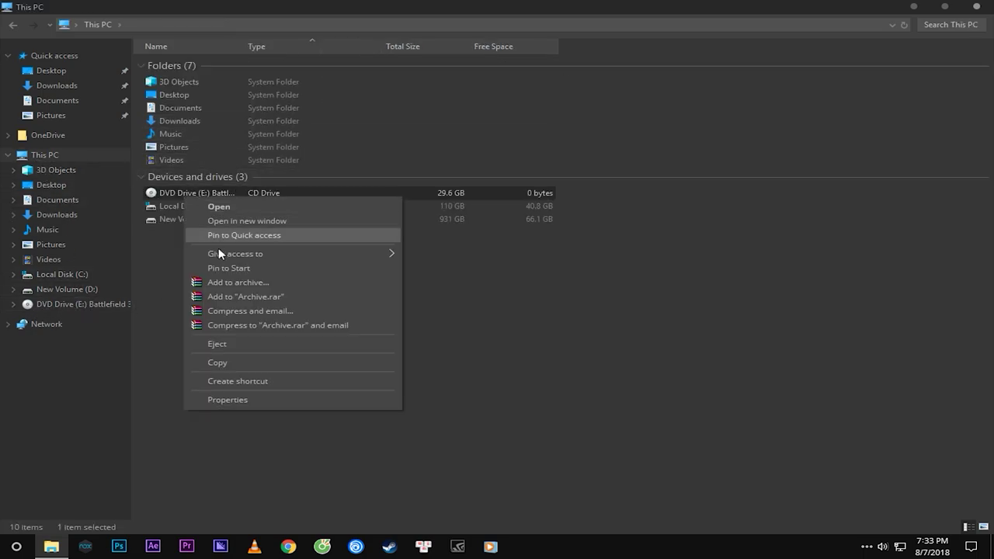
{"action": "left_click", "coordinate": [218, 344]}
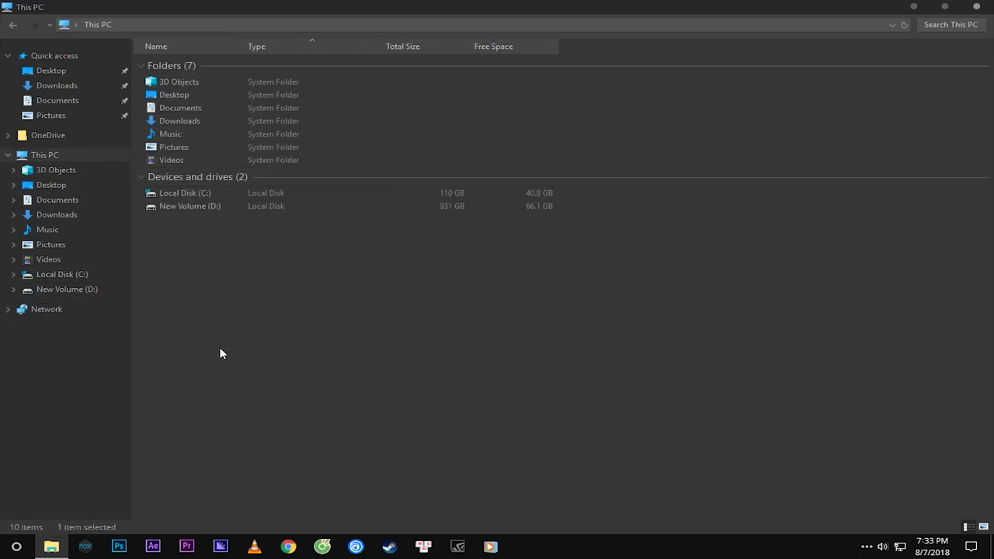
- Open the ULTRAISO folder on New Volume (D:) through file DOWLOAD, game moi and New folder
{"action": "left_click", "coordinate": [204, 210]}
{"action": "double_click", "coordinate": [189, 208]}
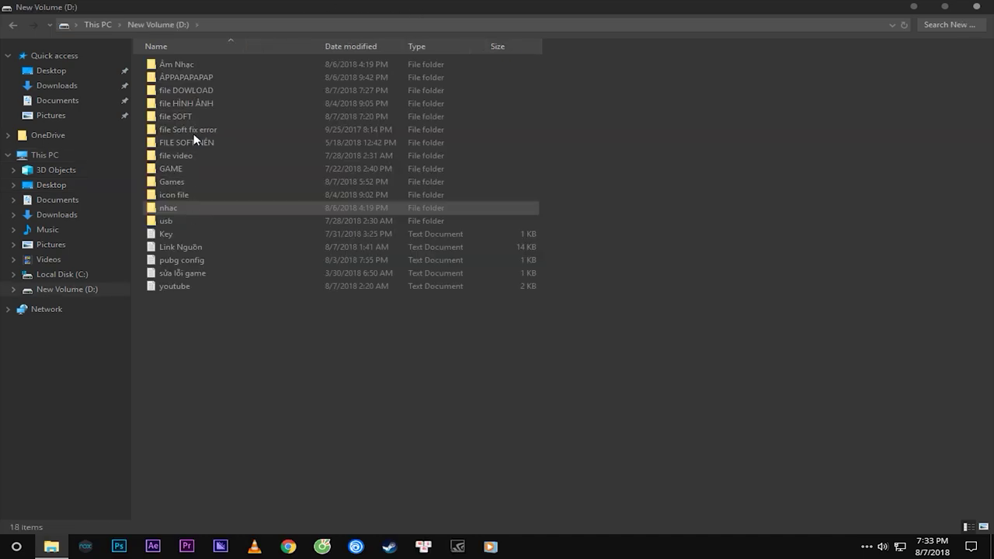
{"action": "double_click", "coordinate": [206, 89]}
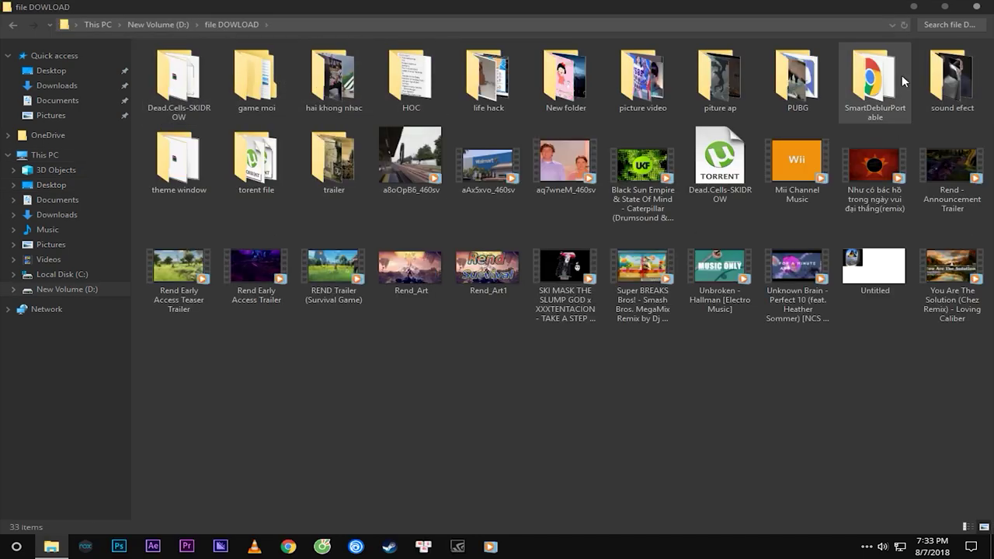
{"action": "double_click", "coordinate": [257, 78]}
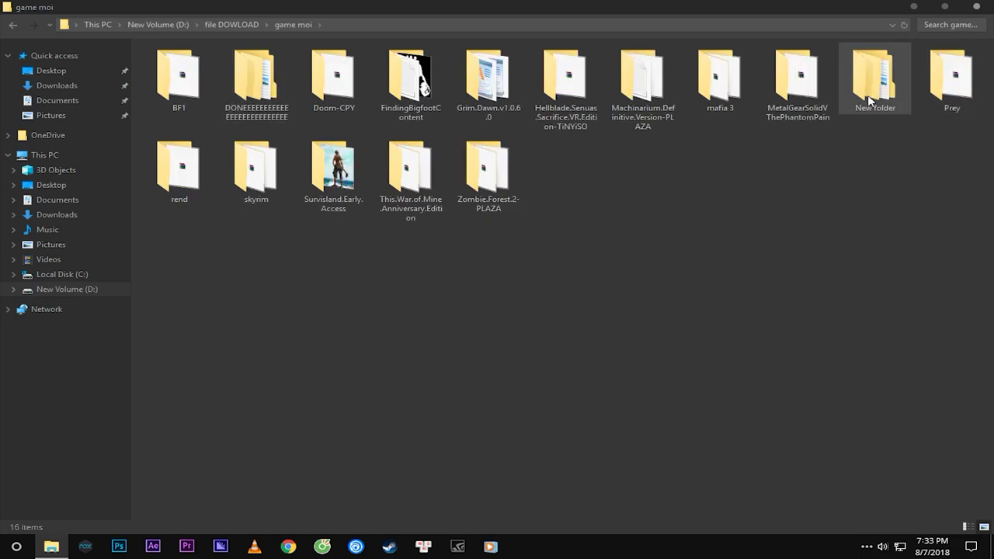
{"action": "double_click", "coordinate": [872, 85]}
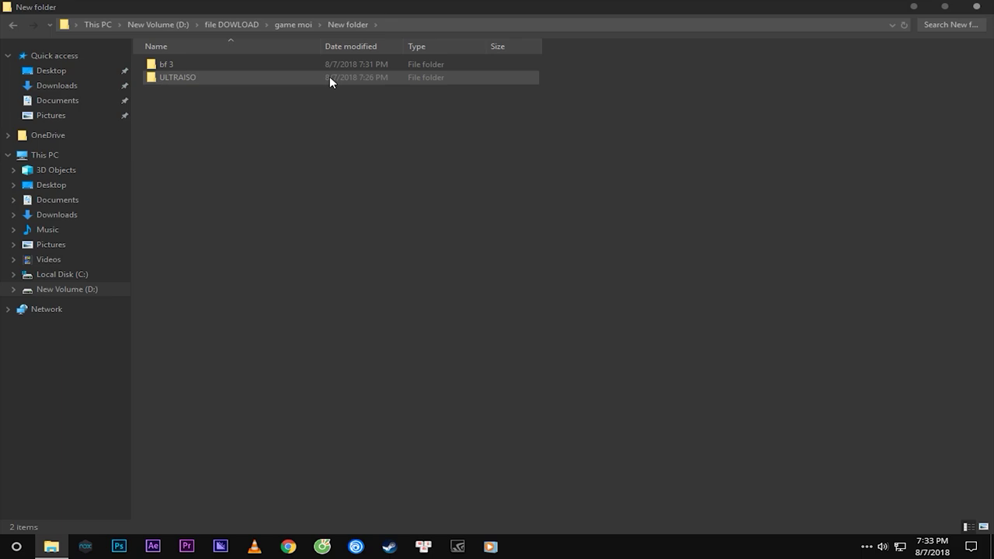
{"action": "double_click", "coordinate": [194, 80]}
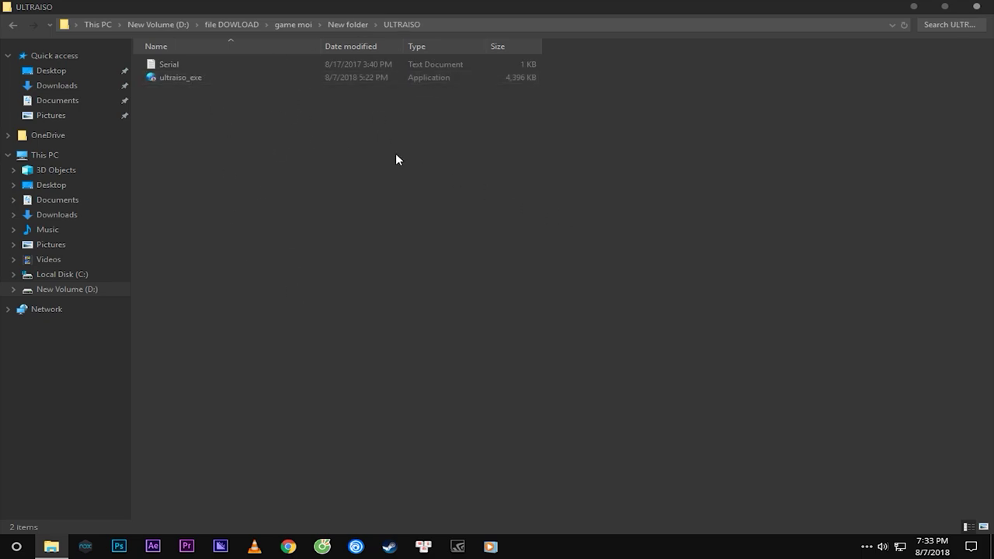
{"action": "left_click", "coordinate": [12, 25]}
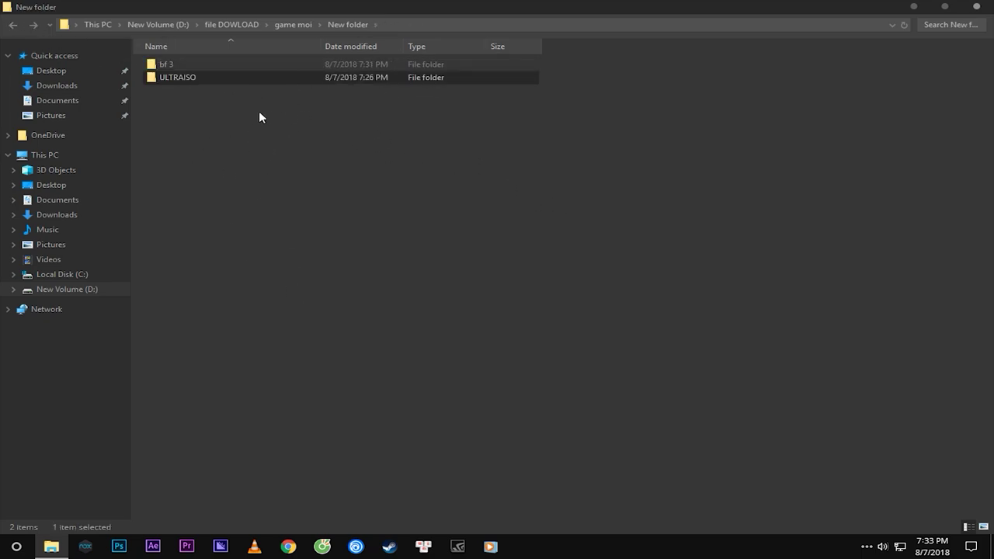
{"action": "double_click", "coordinate": [212, 81]}
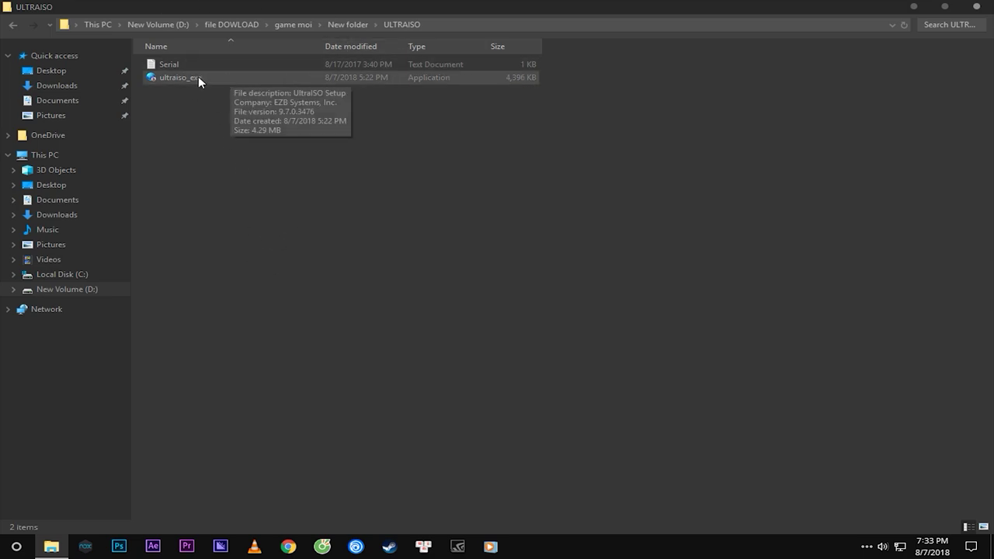
- Run the ultraiso_exe installer, accept its license agreement and continue to the destination choice
{"action": "right_click", "coordinate": [174, 80]}
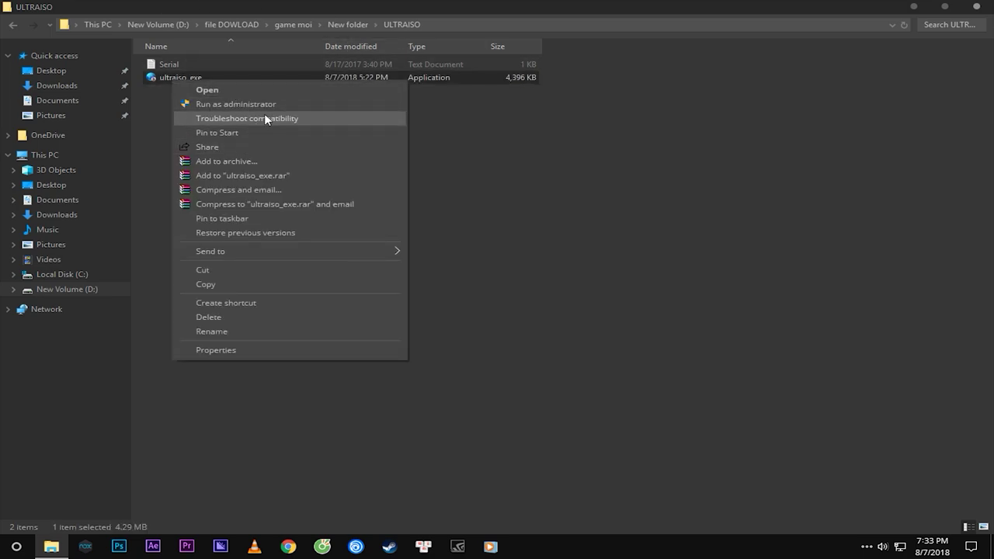
{"action": "left_click", "coordinate": [220, 90]}
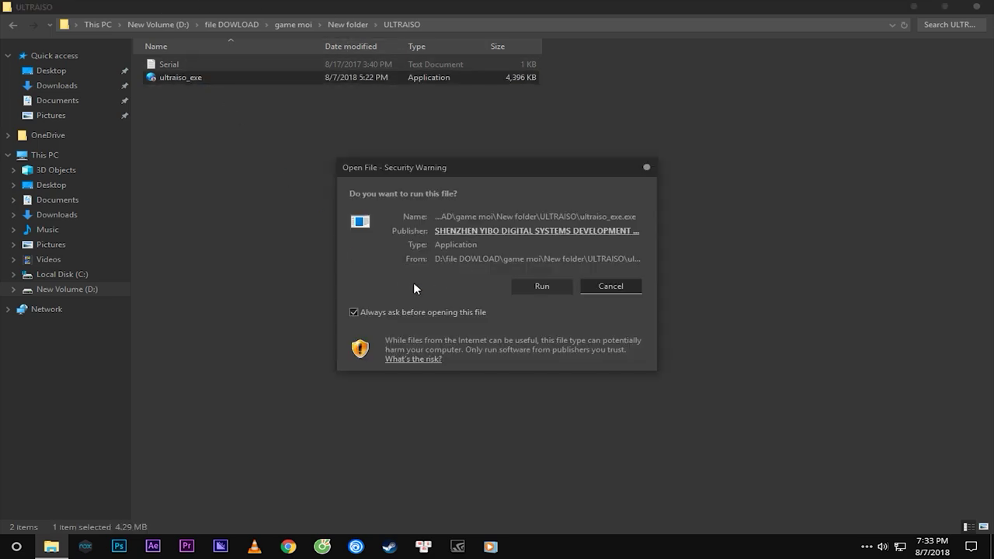
{"action": "left_click", "coordinate": [537, 287]}
{"action": "left_click", "coordinate": [376, 335]}
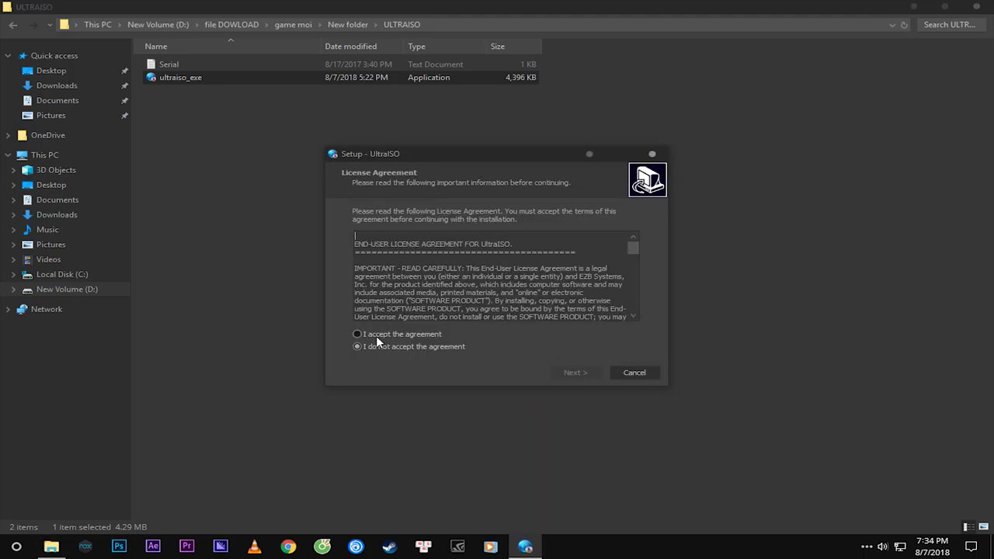
{"action": "left_click", "coordinate": [576, 373]}
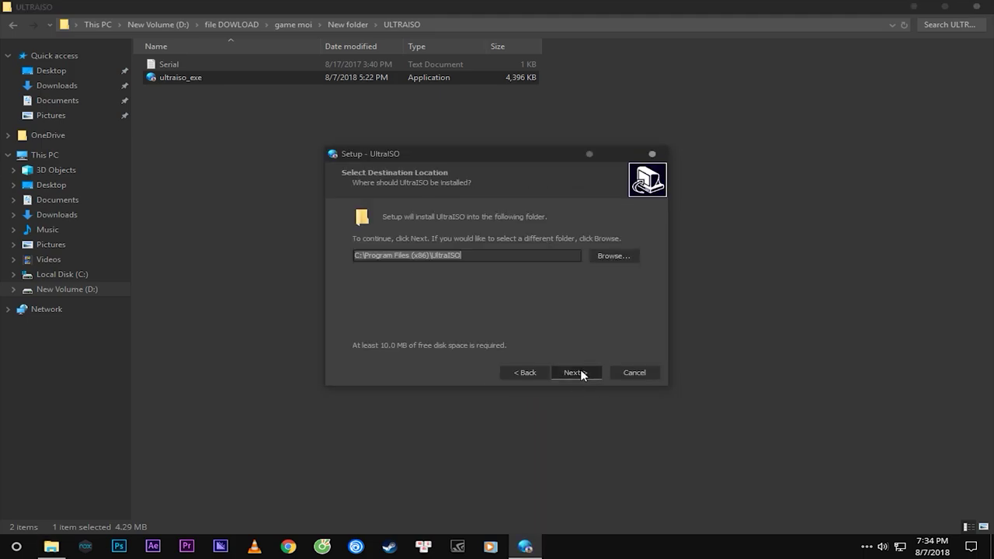
- Set the UltraISO installation folder to D:\file SOFT\UltraISO2 and continue to the additional tasks
{"action": "left_click", "coordinate": [613, 257]}
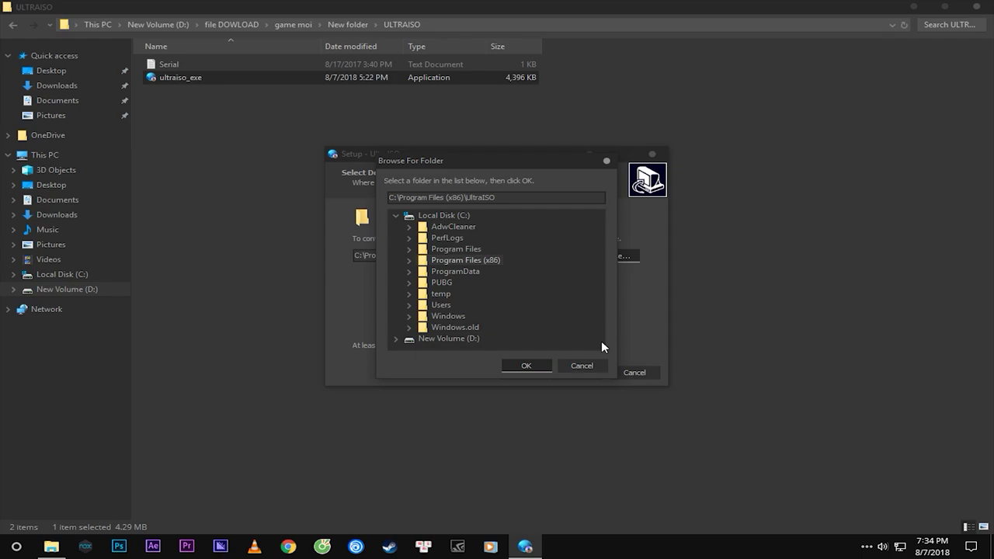
{"action": "left_click", "coordinate": [397, 338]}
{"action": "left_click", "coordinate": [456, 284]}
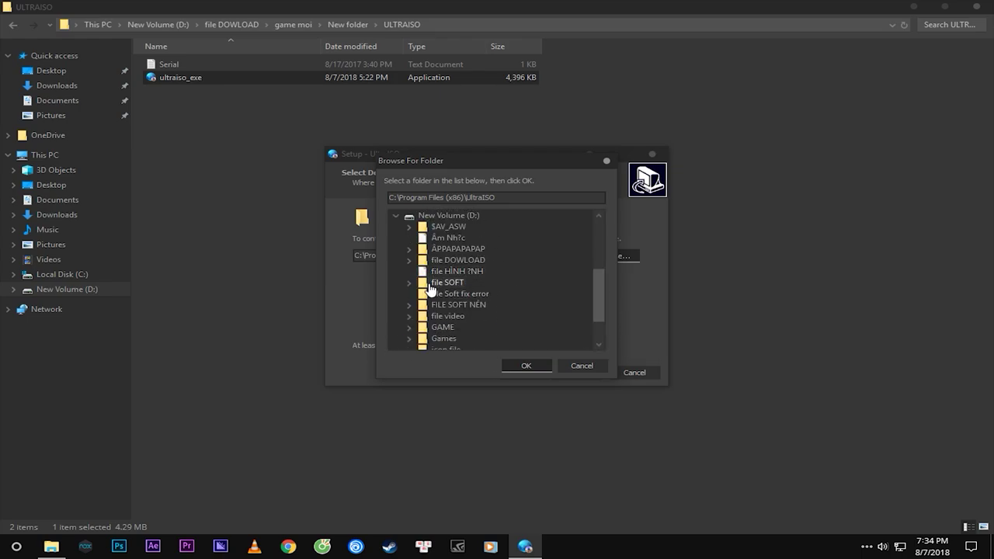
{"action": "left_click", "coordinate": [480, 195]}
{"action": "left_click_drag", "start_coordinate": [476, 196], "coordinate": [436, 203]}
{"action": "left_click", "coordinate": [528, 368]}
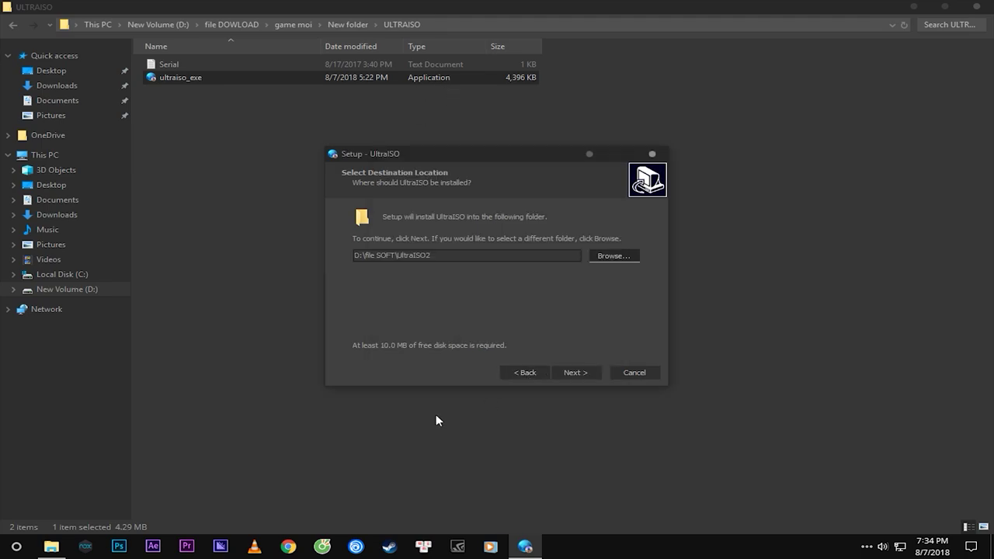
{"action": "left_click", "coordinate": [570, 373]}
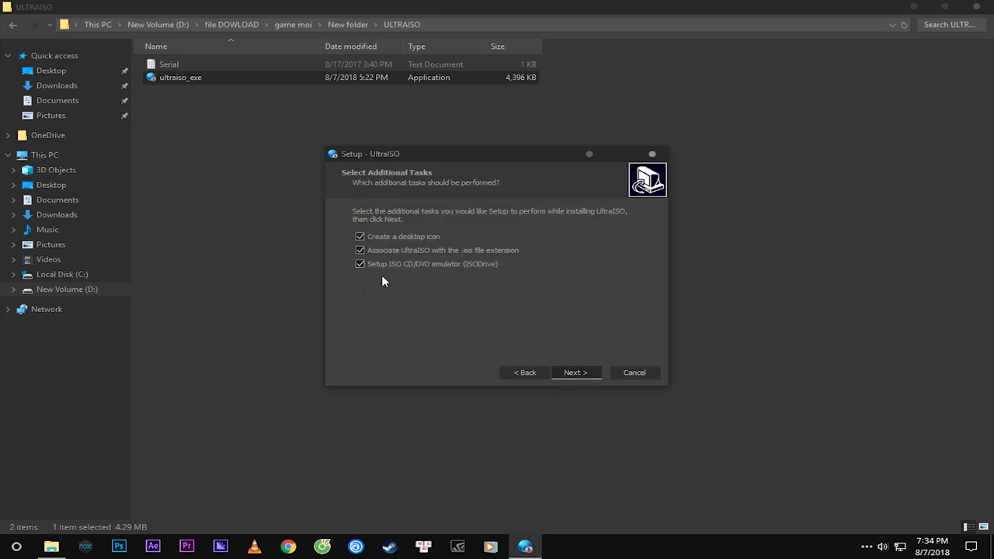
- Install UltraISO with the desktop icon, .iso association and ISO CD/DVD emulator tasks, then finish setup and launch the program
{"action": "left_click", "coordinate": [573, 372]}
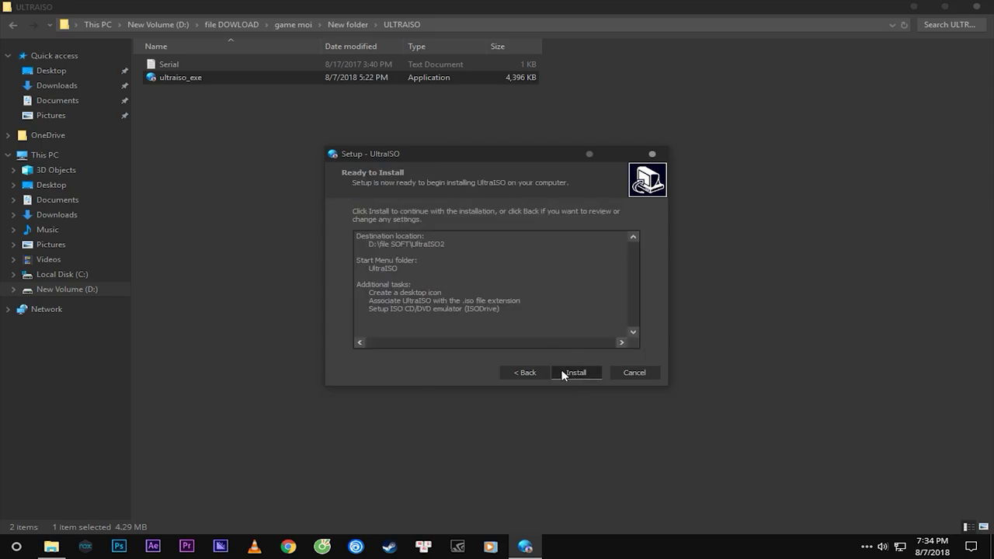
{"action": "left_click", "coordinate": [564, 374]}
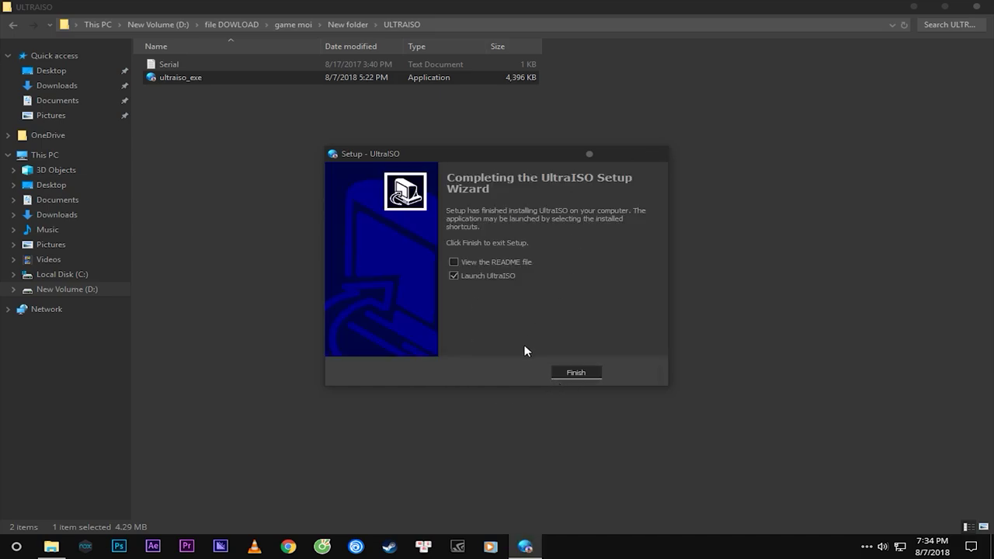
{"action": "left_click", "coordinate": [575, 375]}
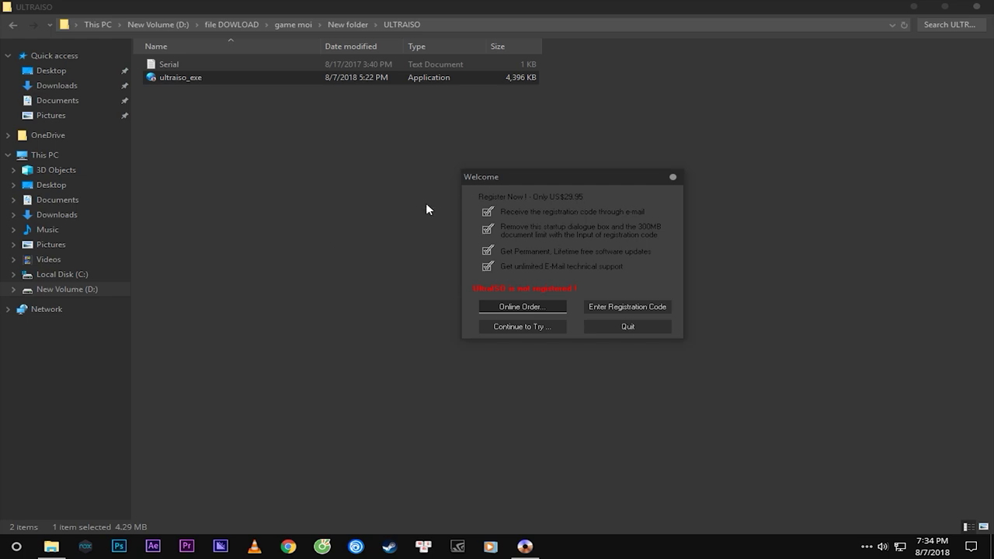
- Start entering the UltraISO registration and fill in an arbitrary registration name
{"action": "left_click", "coordinate": [641, 310]}
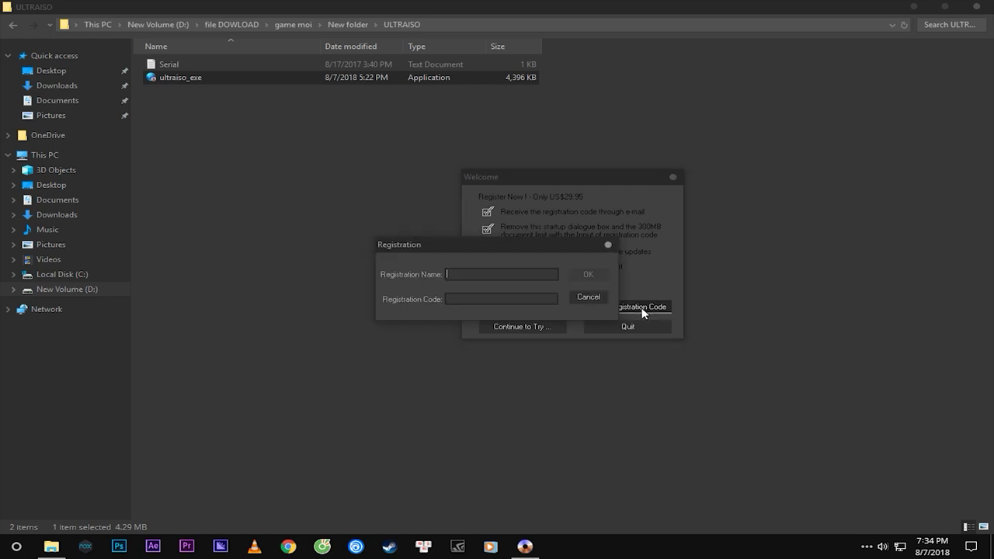
{"action": "type", "text": "X;BM;MH;M;M;M"}
{"action": "key", "text": "BackSpace"}
{"action": "key", "text": "BackSpace"}
{"action": "key", "text": "BackSpace"}
{"action": "key", "text": "BackSpace"}
{"action": "key", "text": "BackSpace"}
{"action": "key", "text": "BackSpace"}
{"action": "key", "text": "BackSpace"}
{"action": "key", "text": "BackSpace"}
{"action": "key", "text": "BackSpace"}
{"action": "key", "text": "BackSpace"}
{"action": "key", "text": "BackSpace"}
{"action": "key", "text": "BackSpace"}
{"action": "type", "text": "ASKNDLANDALSDN"}
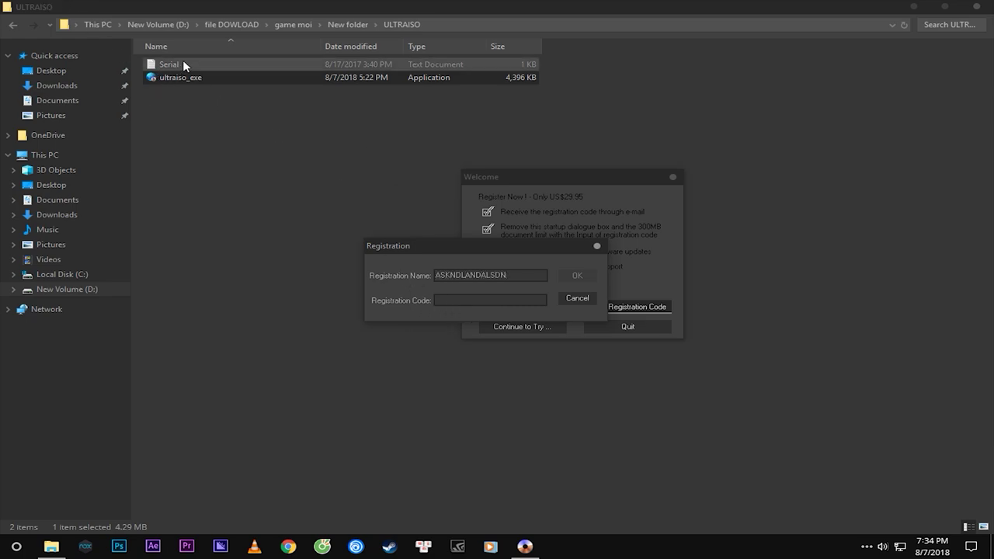
- Open the Serial text file in the ULTRAISO folder and copy the first registration code
{"action": "left_click", "coordinate": [184, 62]}
{"action": "double_click", "coordinate": [183, 62]}
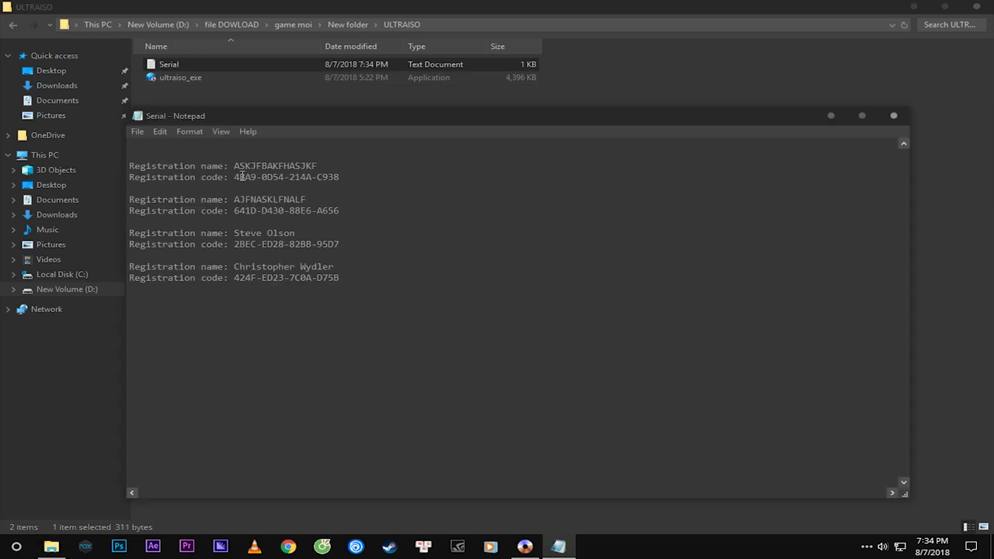
{"action": "left_click_drag", "start_coordinate": [341, 177], "coordinate": [237, 183]}
{"action": "key", "text": "ctrl+c"}
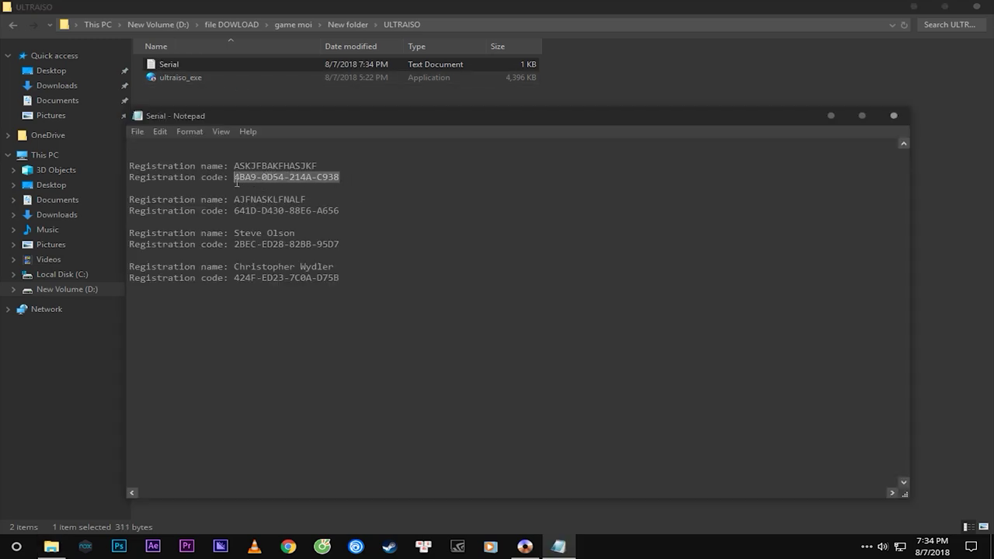
- Paste the registration code into the UltraISO registration form, confirm the registration and close the Serial file
{"action": "left_click", "coordinate": [525, 546]}
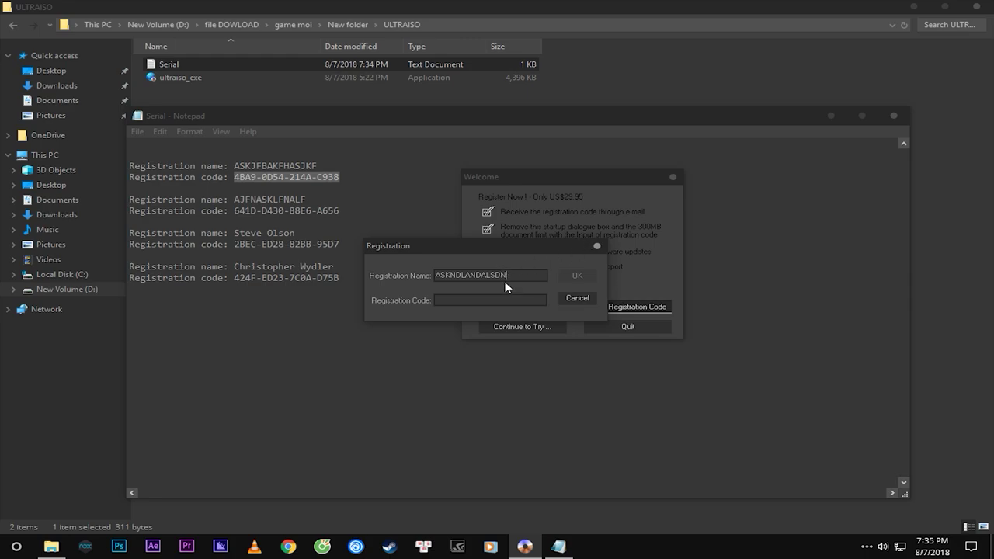
{"action": "key", "text": "ctrl+v"}
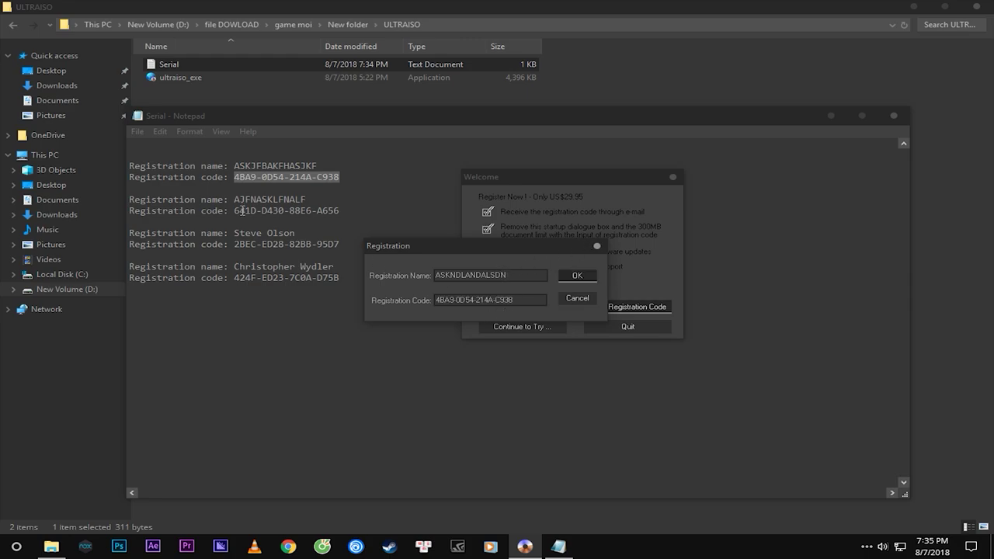
{"action": "left_click", "coordinate": [577, 276]}
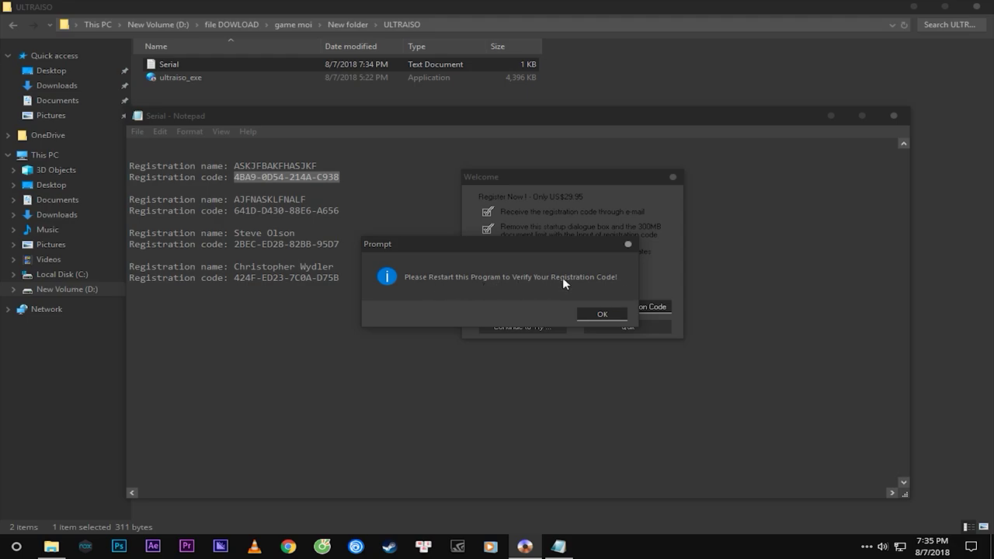
{"action": "left_click", "coordinate": [605, 312]}
{"action": "left_click", "coordinate": [893, 116]}
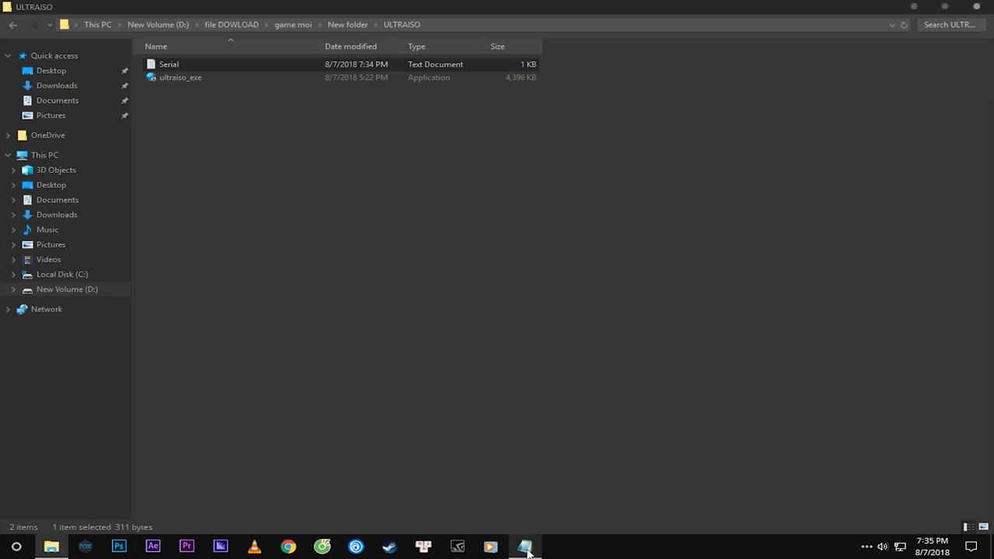
- Minimize the ULTRAISO folder window, then launch UltraISO from the desktop and close it, twice, to check the registration
{"action": "left_click", "coordinate": [916, 7]}
{"action": "double_click", "coordinate": [30, 468]}
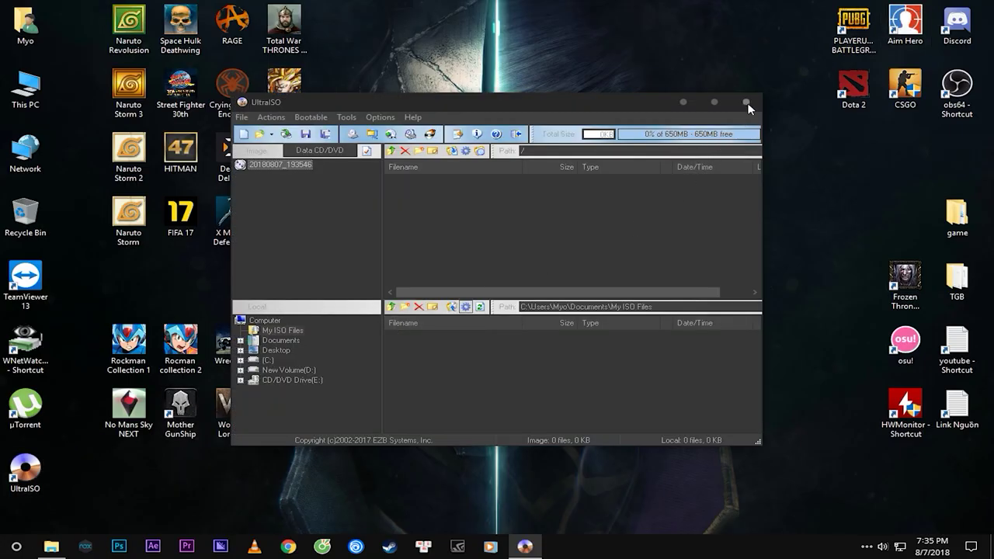
{"action": "left_click", "coordinate": [745, 104]}
{"action": "double_click", "coordinate": [24, 469]}
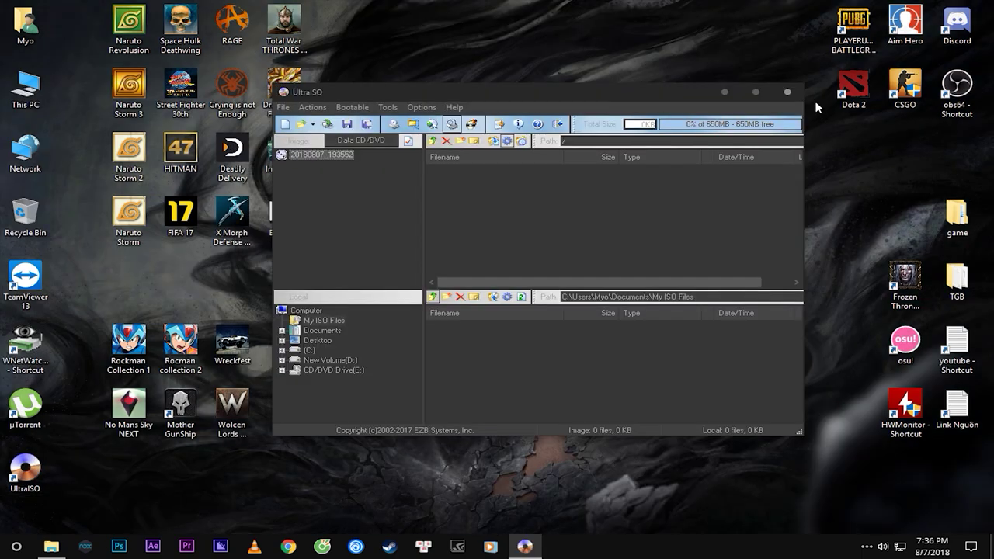
{"action": "left_click", "coordinate": [745, 102]}
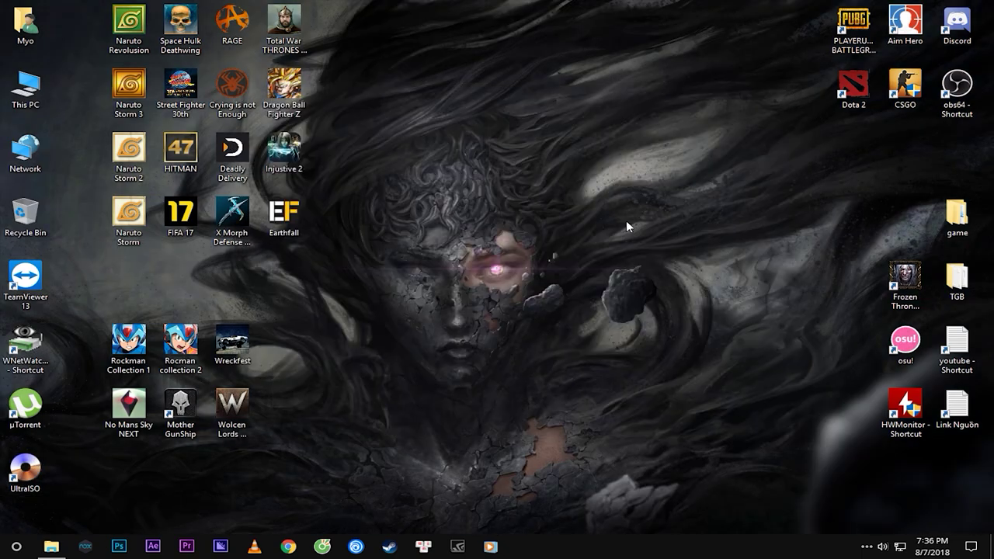
{"action": "left_click_drag", "start_coordinate": [48, 464], "coordinate": [625, 224]}
{"action": "right_click", "coordinate": [414, 249]}
{"action": "left_click", "coordinate": [435, 286]}
{"action": "right_click", "coordinate": [416, 273]}
{"action": "left_click", "coordinate": [438, 311]}
- Return to the File Explorer window, go back to New folder and open the bf 3 folder
{"action": "left_click", "coordinate": [51, 546]}
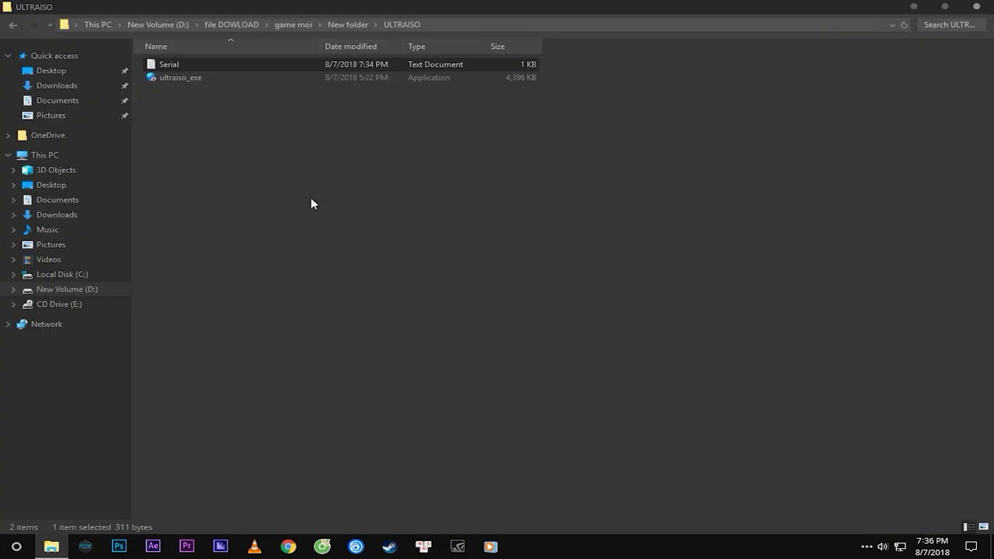
{"action": "left_click", "coordinate": [14, 24]}
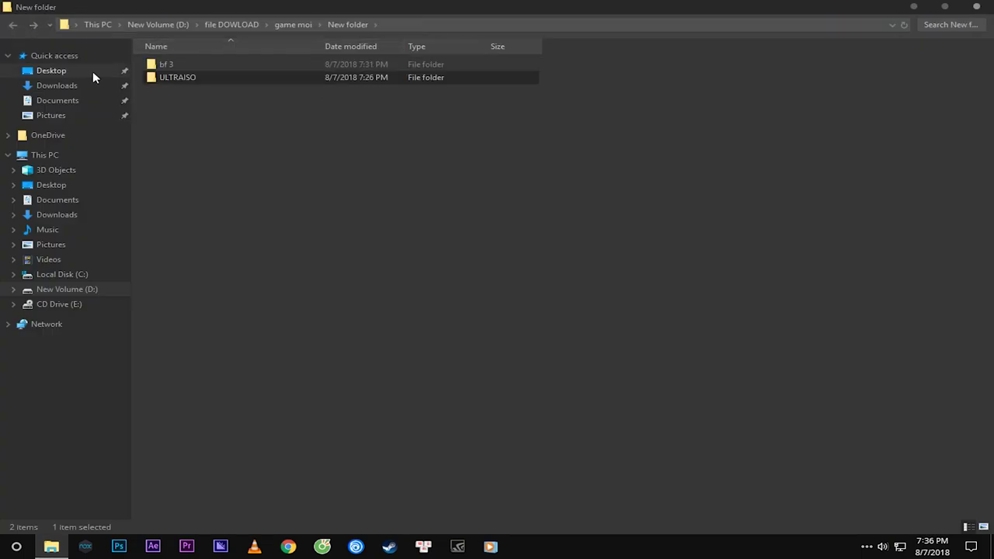
{"action": "double_click", "coordinate": [173, 64]}
{"action": "left_click", "coordinate": [190, 64]}
- Set UltraISO Premium as the default app for .iso files through the properties of the Battlefield3 file
{"action": "right_click", "coordinate": [172, 67]}
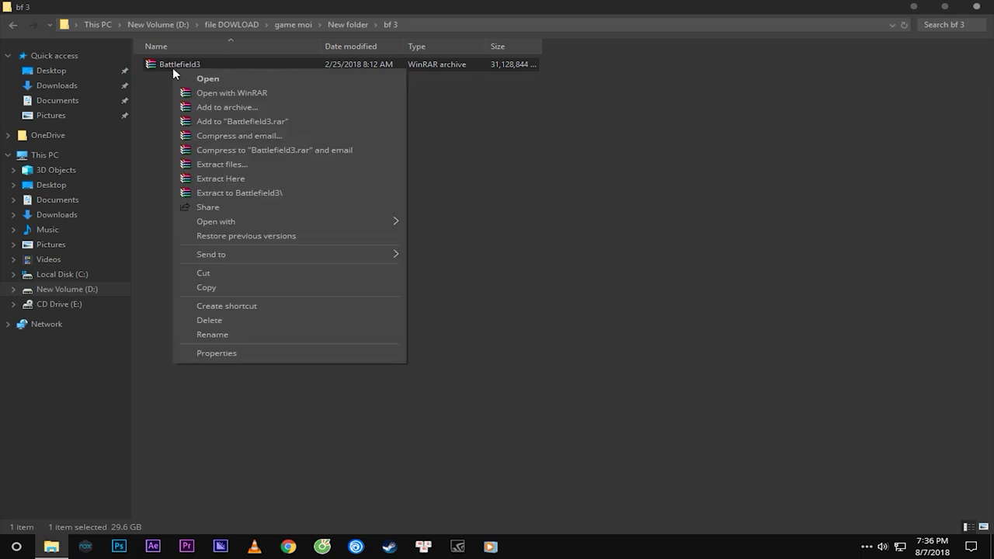
{"action": "left_click", "coordinate": [216, 353]}
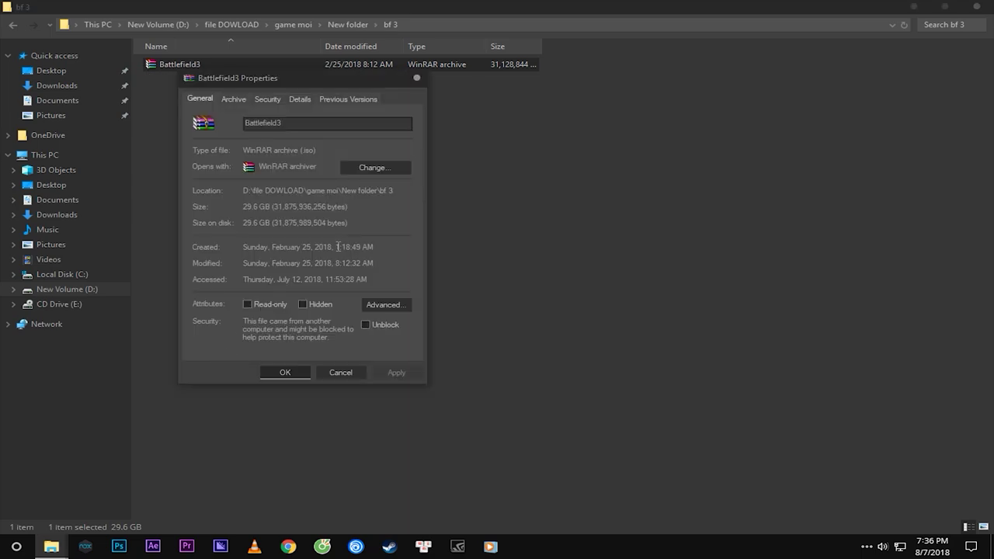
{"action": "left_click", "coordinate": [375, 169]}
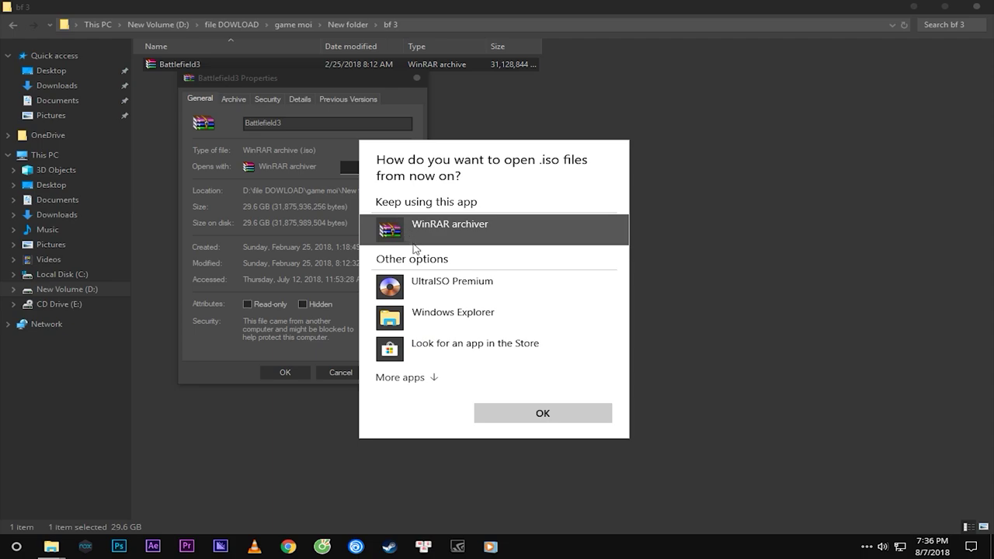
{"action": "left_click", "coordinate": [425, 292]}
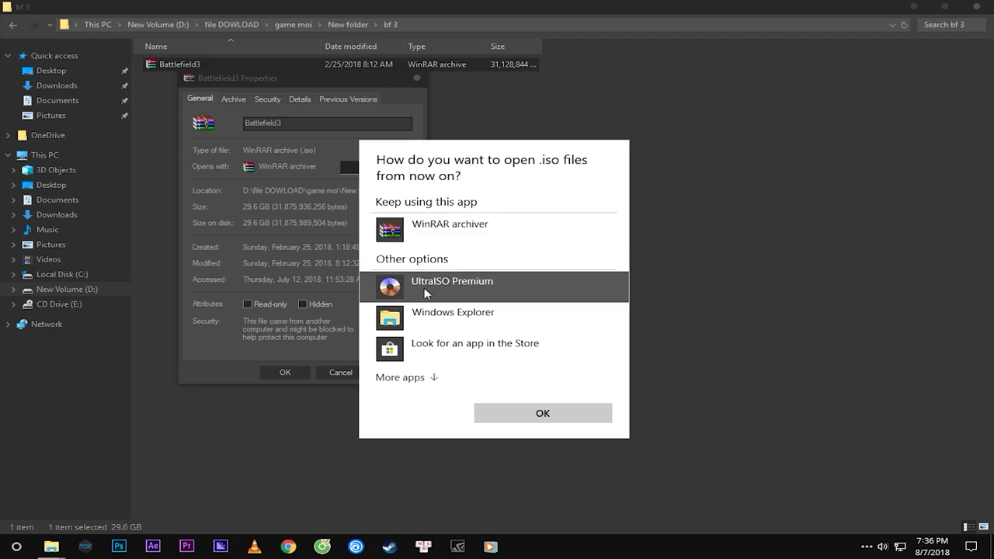
{"action": "left_click", "coordinate": [577, 405]}
{"action": "left_click", "coordinate": [284, 373]}
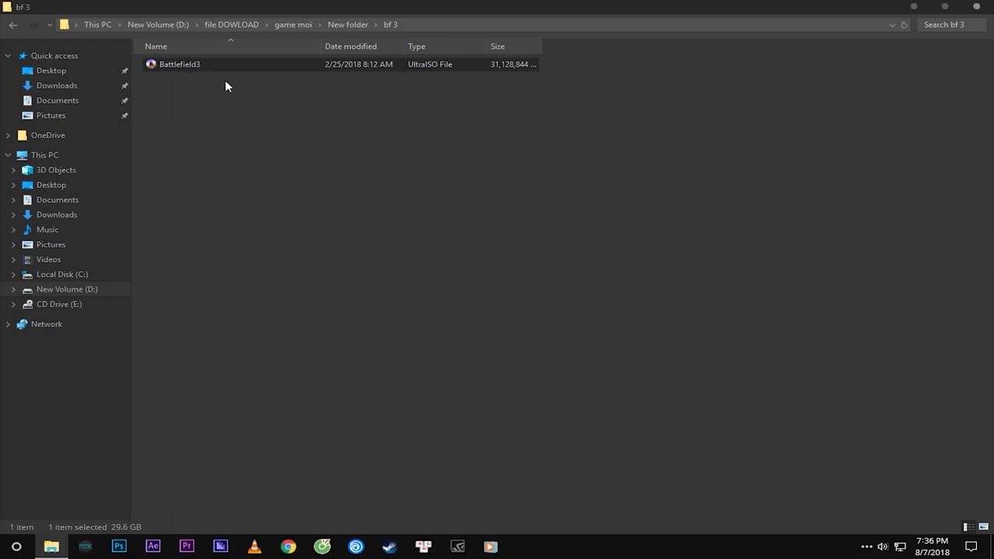
- Mount the Battlefield3 ISO to drive E: with UltraISO and open CD Drive (E:)
{"action": "right_click", "coordinate": [193, 68]}
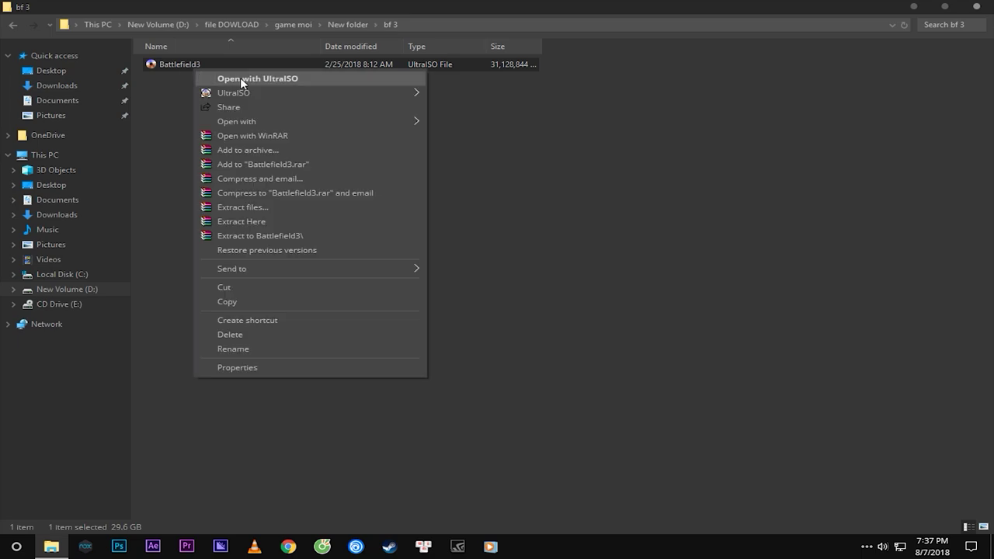
{"action": "mouse_move", "coordinate": [251, 91]}
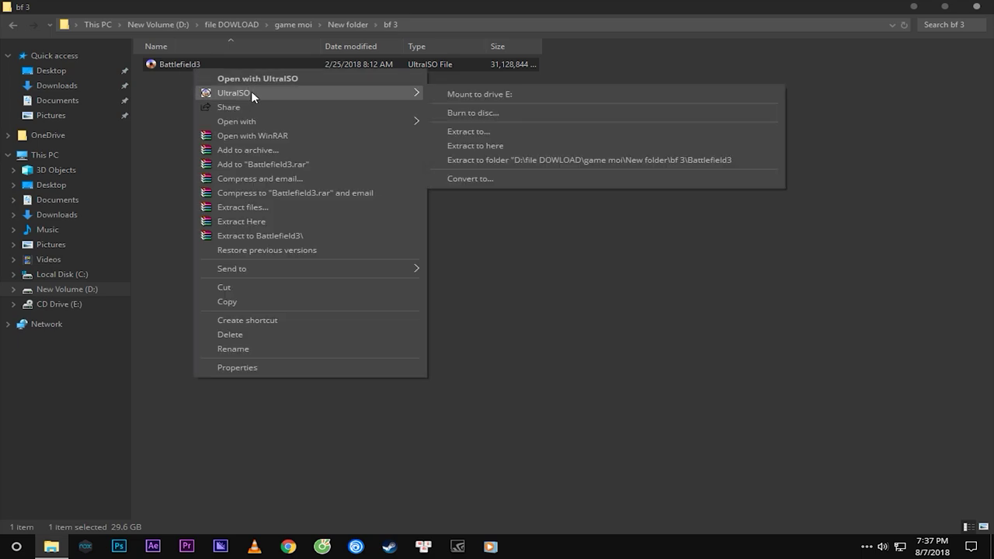
{"action": "left_click", "coordinate": [516, 93]}
{"action": "left_click", "coordinate": [59, 307]}
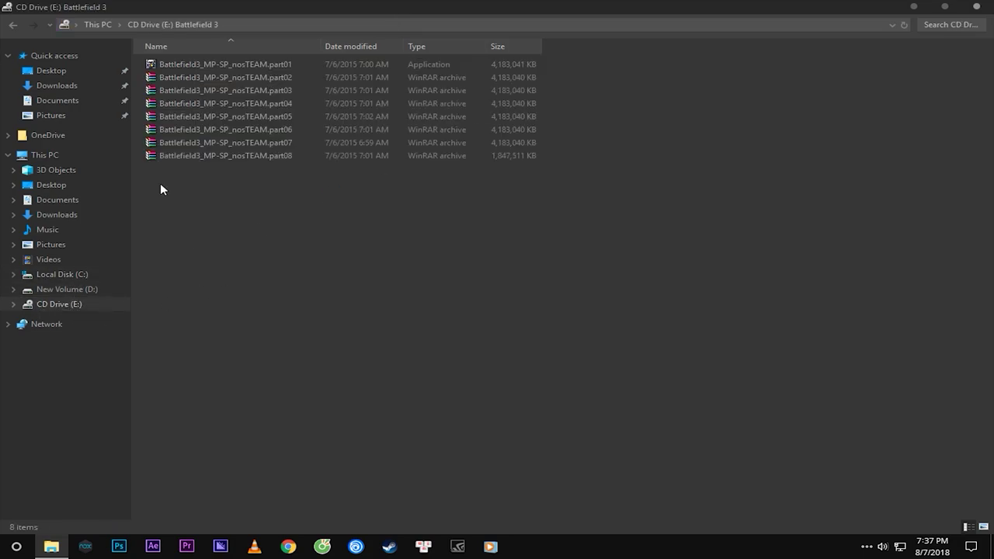
- Run the Battlefield3_MP-SP_nosTEAM.part01 installer, close it without installing and return to the bf 3 folder
{"action": "double_click", "coordinate": [177, 64]}
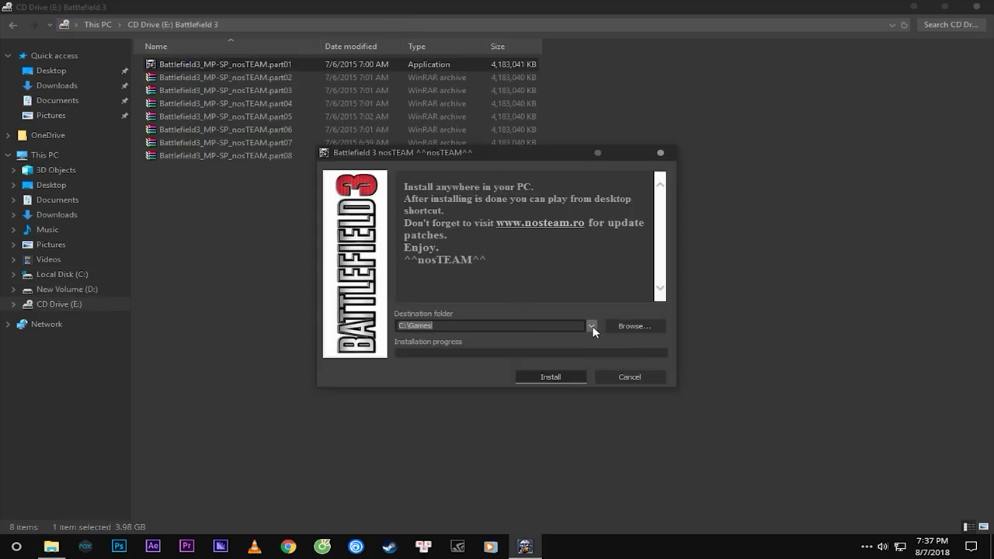
{"action": "left_click", "coordinate": [657, 155]}
{"action": "left_click", "coordinate": [12, 26]}
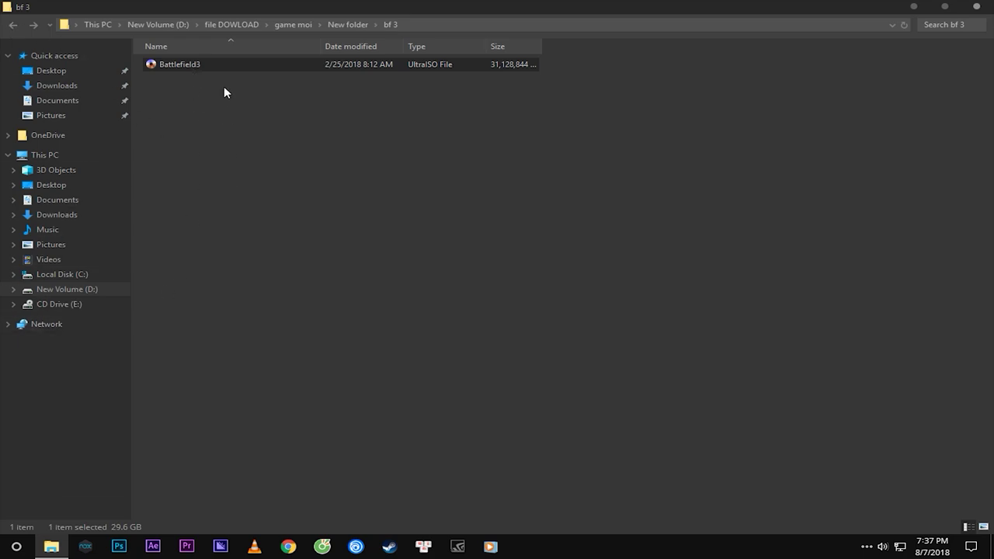
- Try to delete the mounted Battlefield3 ISO file twice, retrying once, and cancel the deletion
{"action": "right_click", "coordinate": [194, 66]}
{"action": "left_click", "coordinate": [271, 332]}
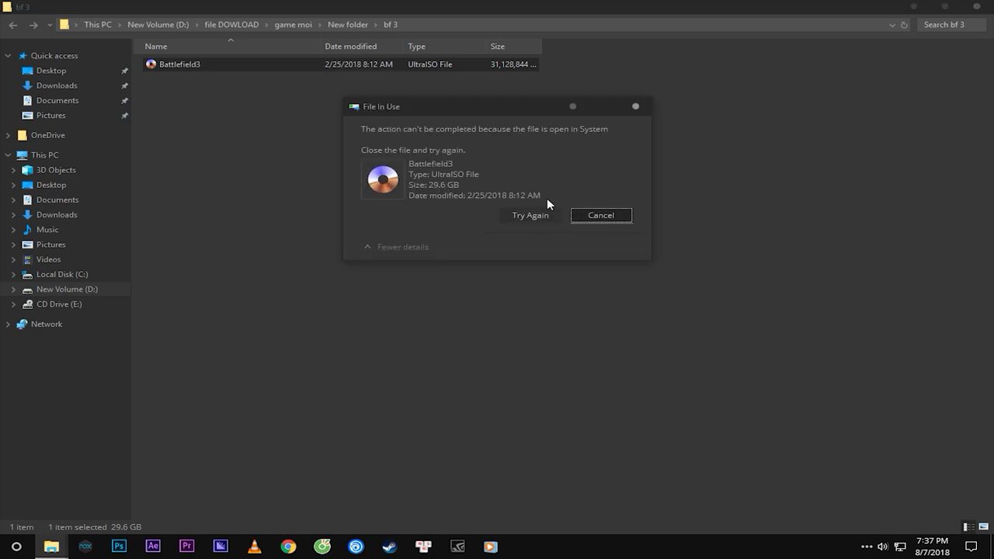
{"action": "left_click", "coordinate": [586, 220]}
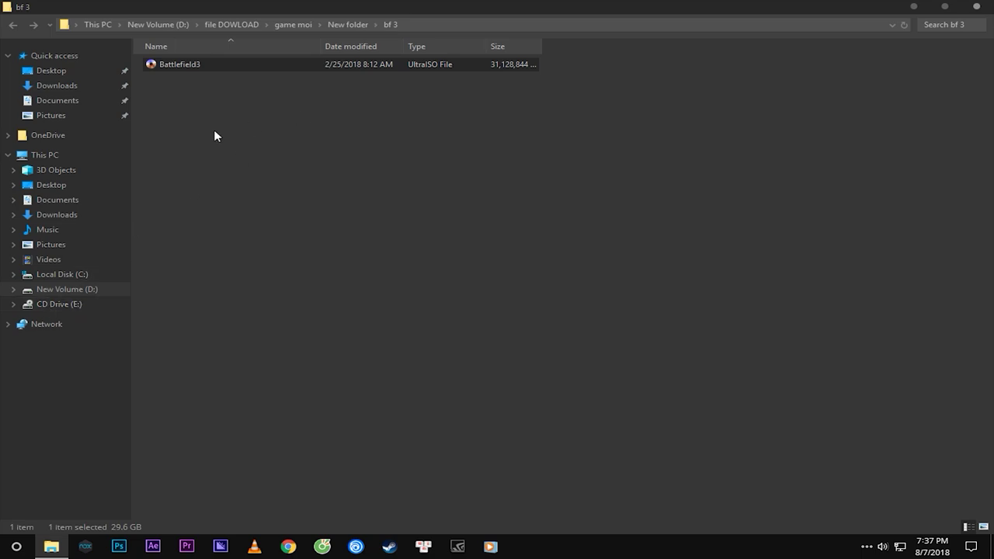
{"action": "right_click", "coordinate": [195, 68]}
{"action": "left_click", "coordinate": [254, 335]}
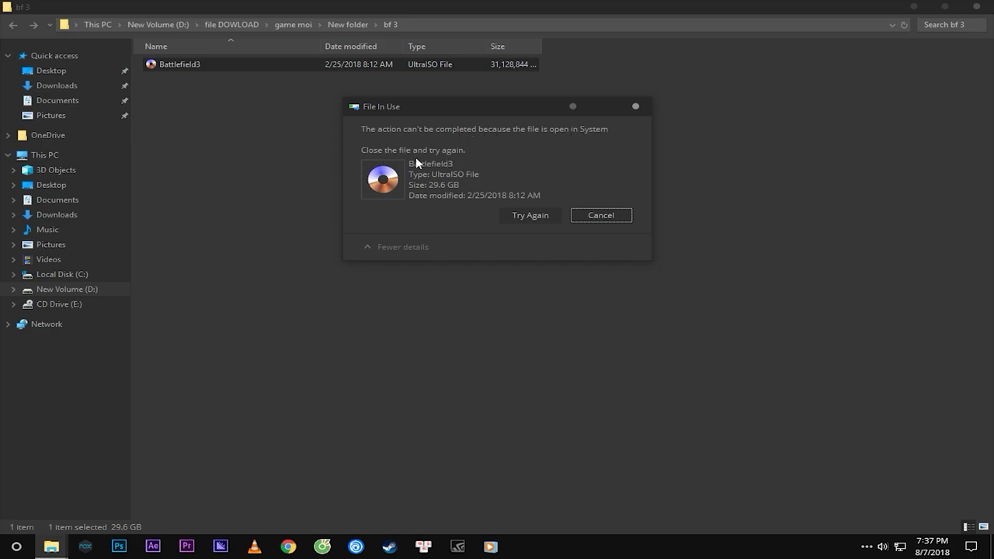
{"action": "left_click", "coordinate": [533, 217]}
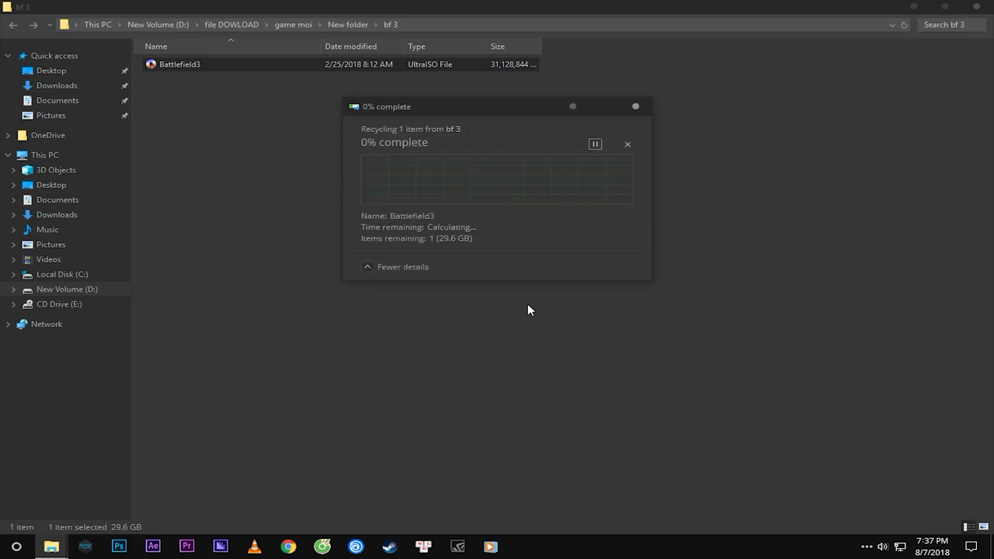
{"action": "left_click", "coordinate": [602, 215]}
- Eject CD Drive (E:) to unmount the Battlefield3 ISO, and repeat the ejection from This PC
{"action": "right_click", "coordinate": [50, 304]}
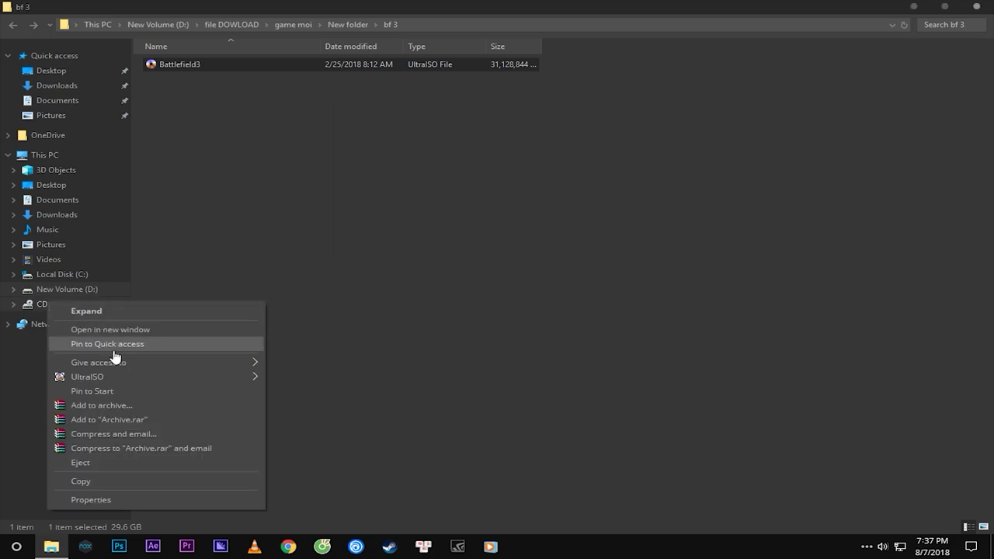
{"action": "left_click", "coordinate": [67, 461]}
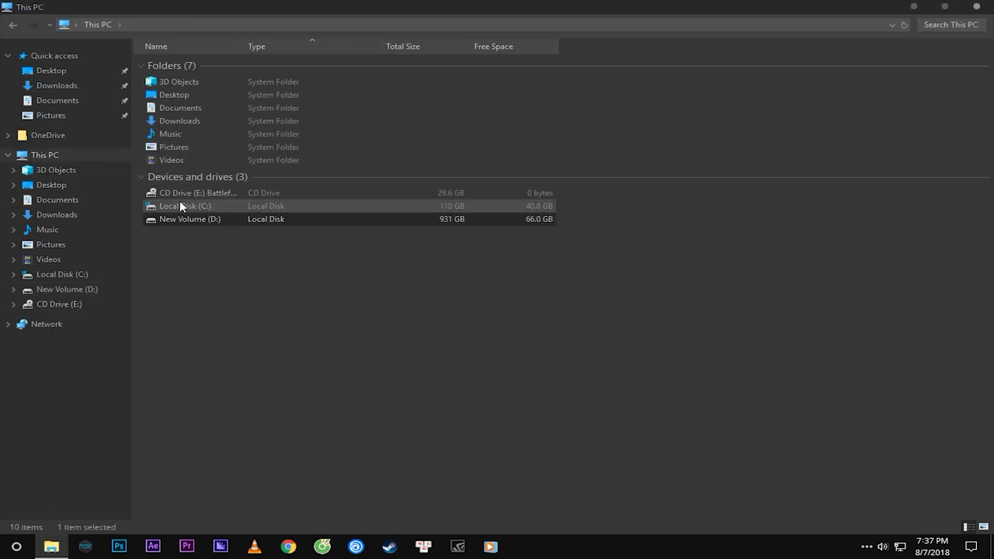
{"action": "right_click", "coordinate": [178, 194]}
{"action": "left_click", "coordinate": [297, 245]}
{"action": "right_click", "coordinate": [188, 193]}
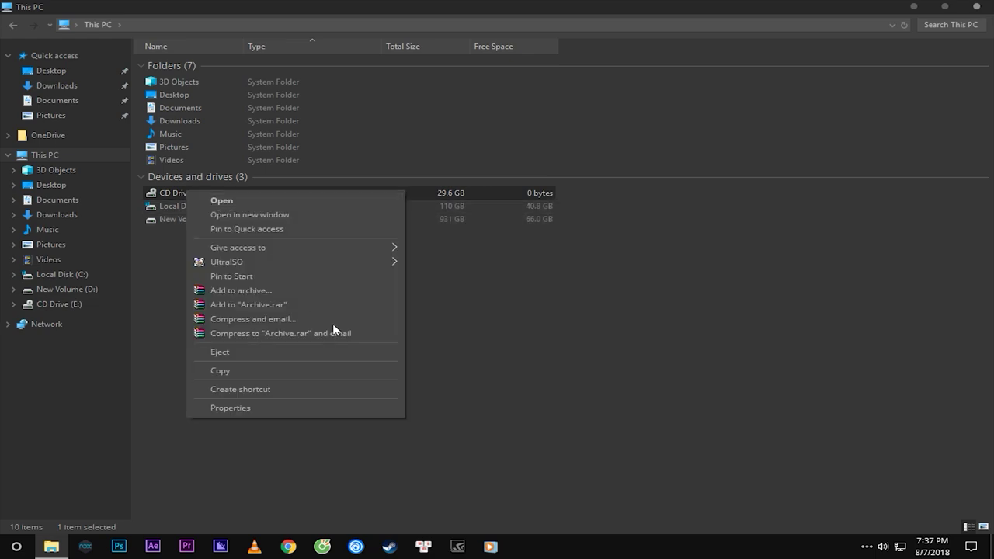
{"action": "left_click", "coordinate": [281, 370]}
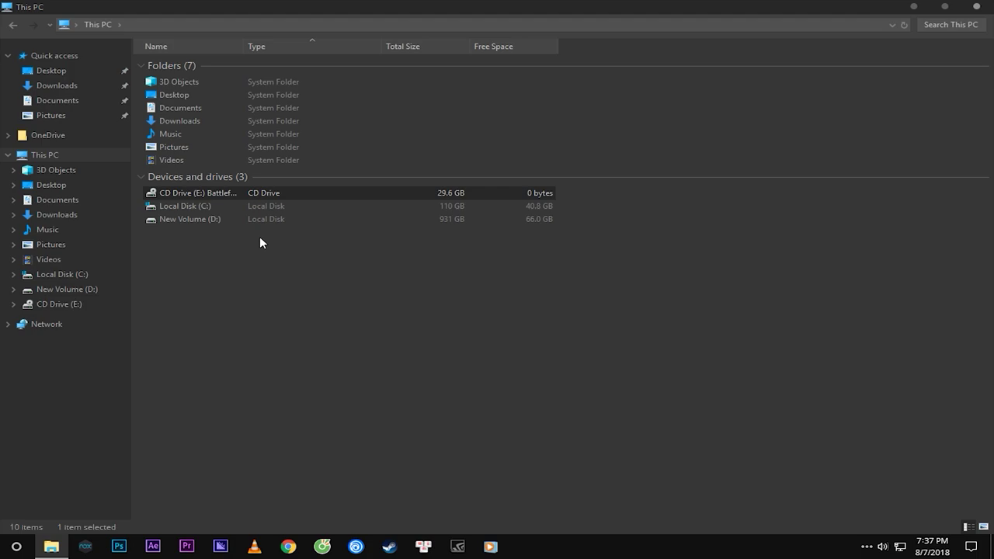
{"action": "right_click", "coordinate": [200, 191]}
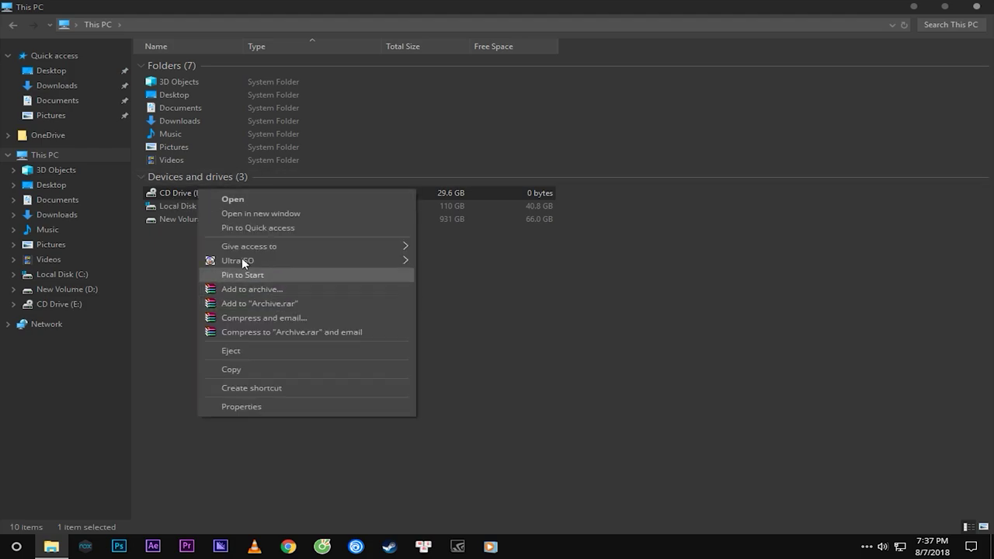
{"action": "left_click", "coordinate": [247, 350]}
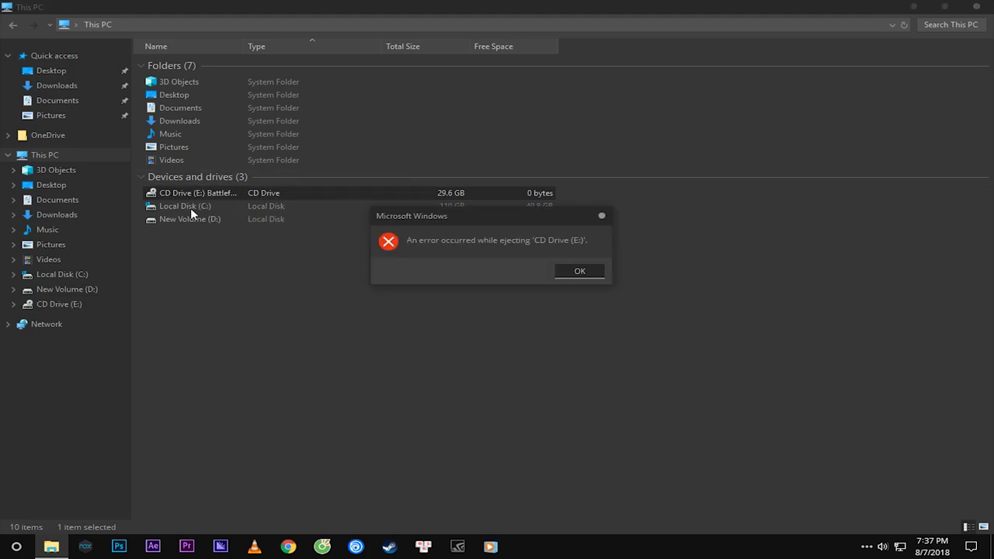
{"action": "left_click", "coordinate": [568, 270]}
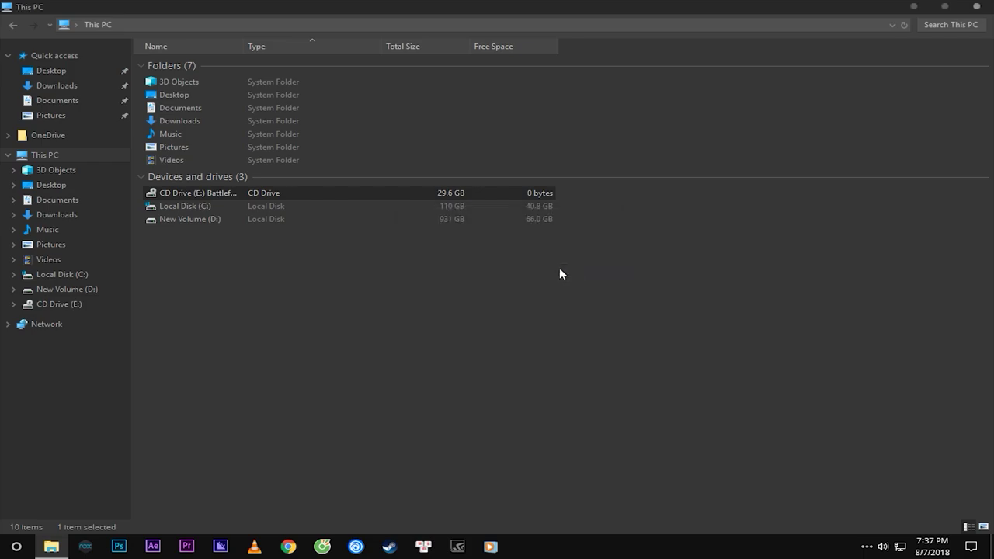
- Try to open CD Drive (E:), cancel the disk request, and try to eject the drive once more
{"action": "left_click", "coordinate": [227, 310]}
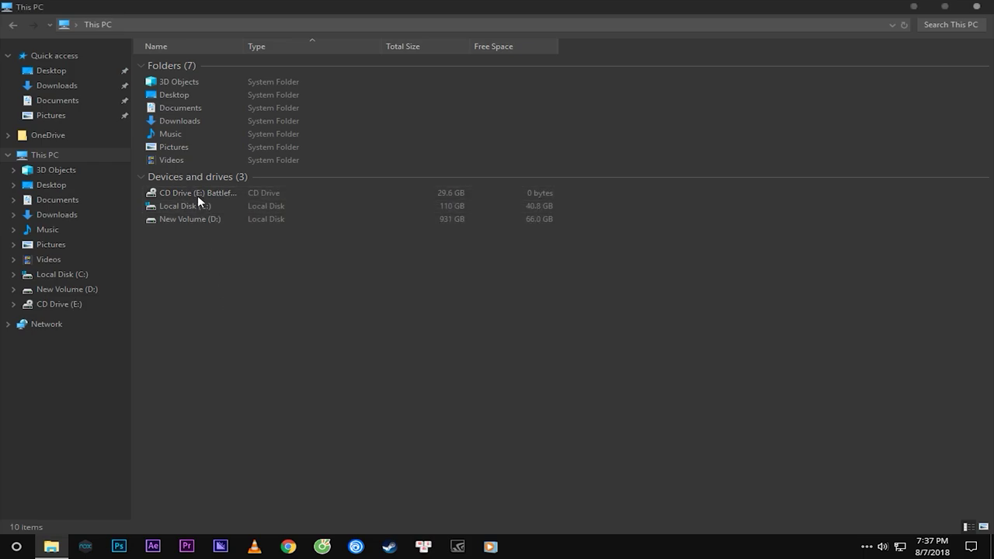
{"action": "double_click", "coordinate": [201, 192]}
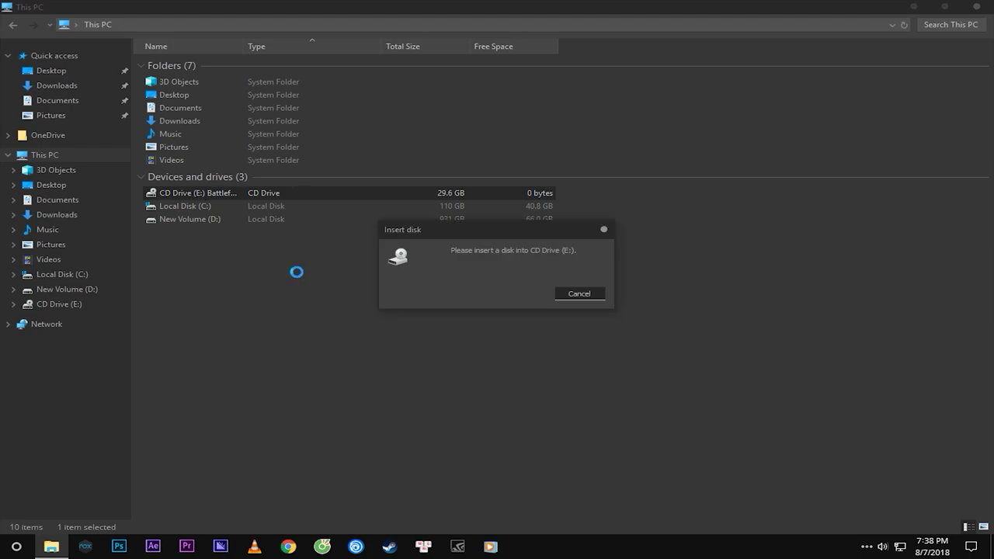
{"action": "left_click", "coordinate": [575, 292]}
{"action": "right_click", "coordinate": [196, 192]}
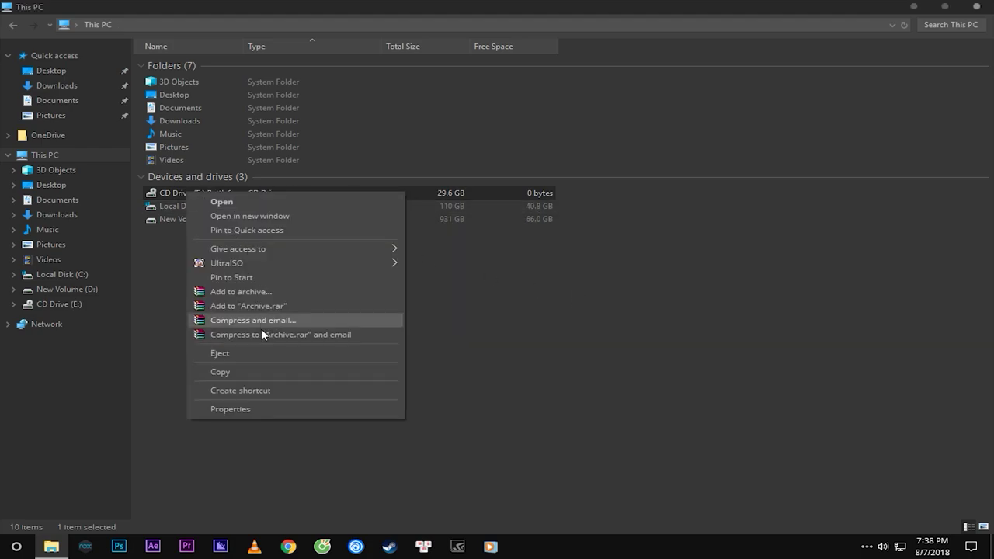
{"action": "left_click", "coordinate": [280, 354]}
{"action": "left_click", "coordinate": [594, 271]}
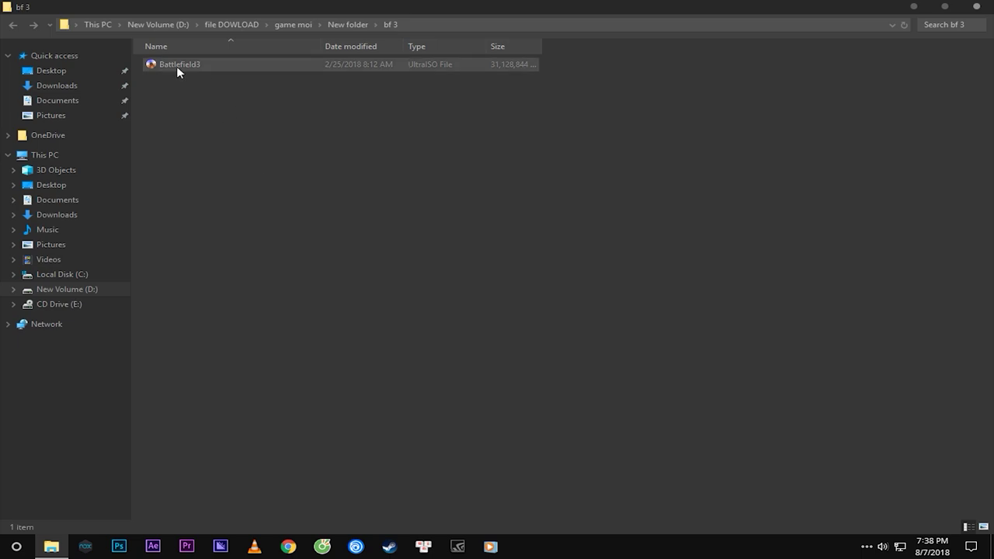
- Delete the Battlefield3 ISO file from the bf 3 folder and refresh the folder
{"action": "right_click", "coordinate": [176, 66]}
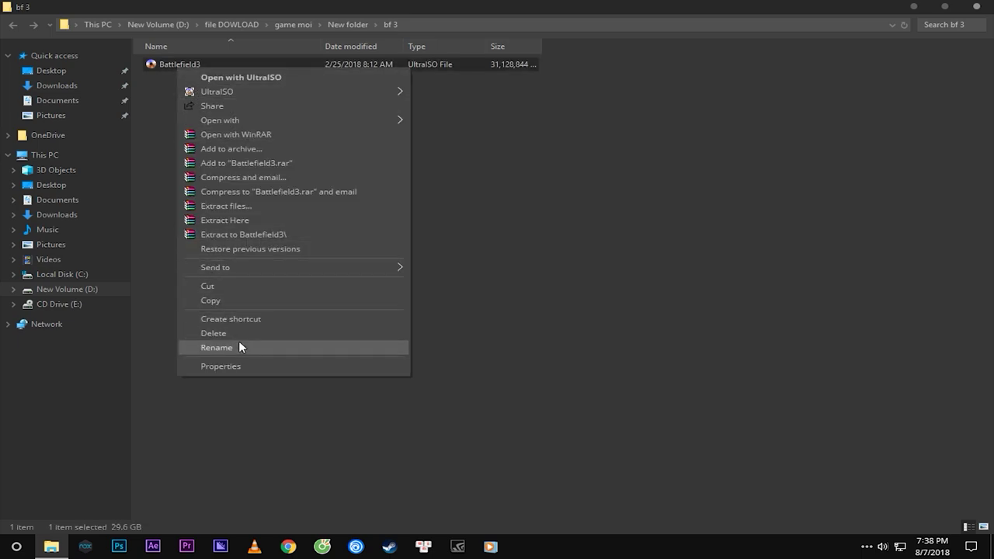
{"action": "left_click", "coordinate": [233, 335]}
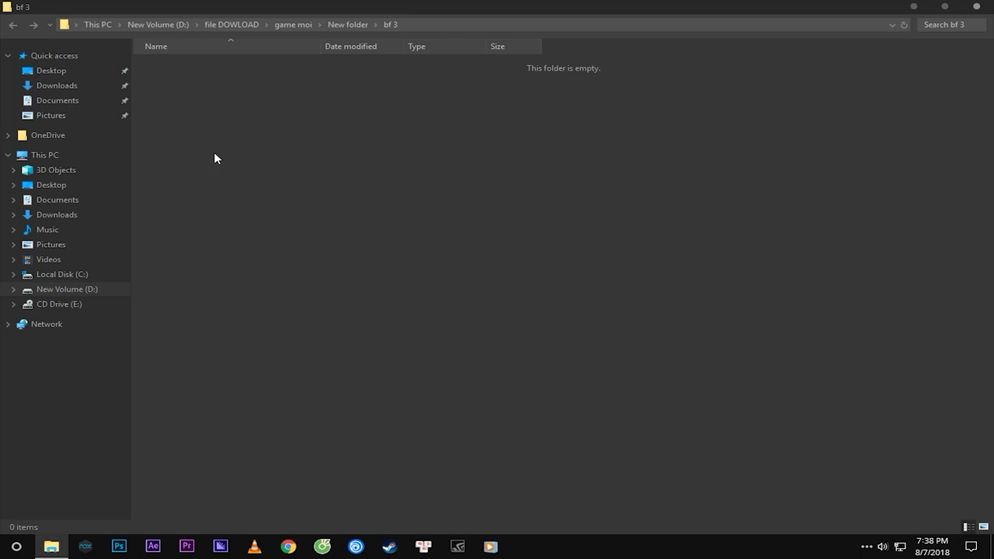
{"action": "right_click", "coordinate": [191, 133]}
{"action": "left_click", "coordinate": [203, 126]}
{"action": "right_click", "coordinate": [203, 122]}
{"action": "left_click", "coordinate": [243, 176]}
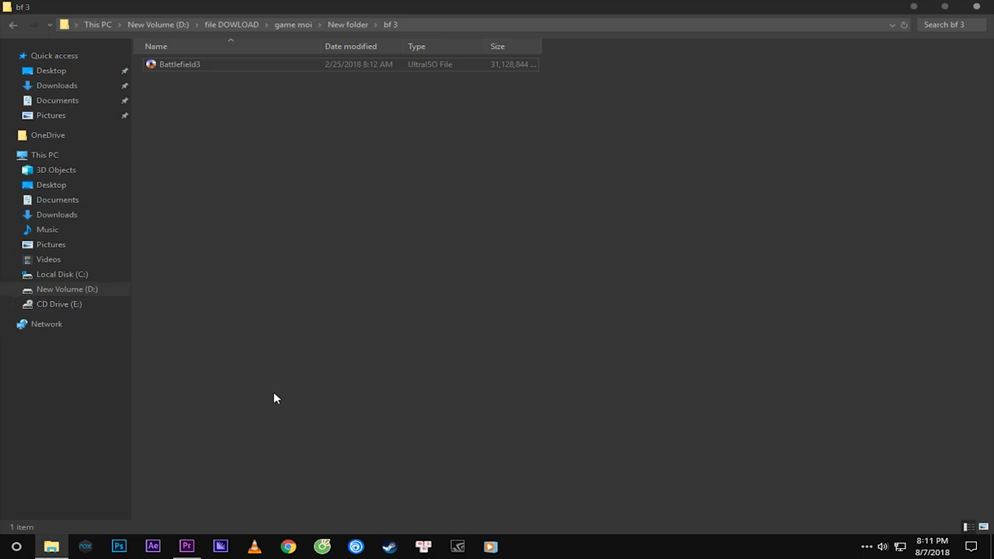
- Minimize the bf 3 folder window and refresh the desktop
{"action": "left_click", "coordinate": [55, 553]}
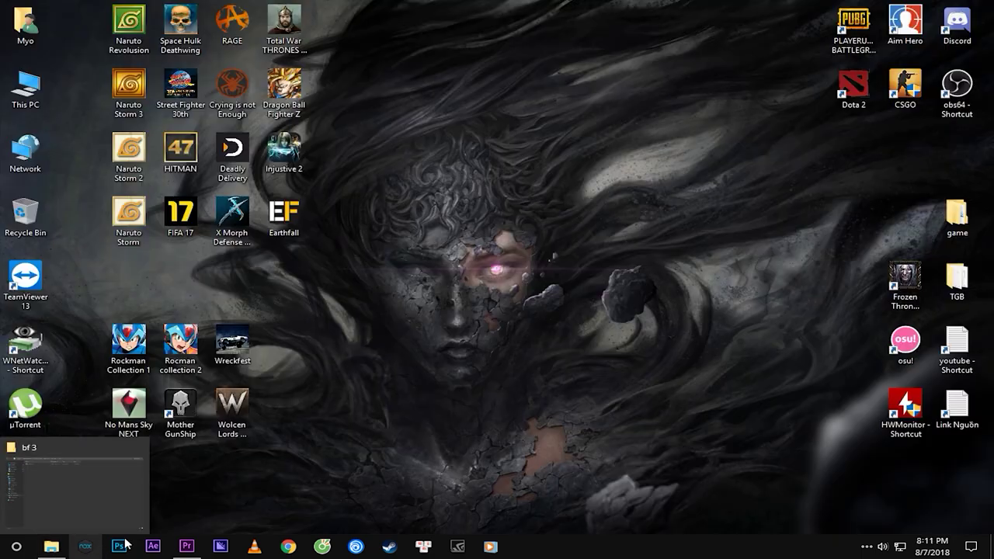
{"action": "right_click", "coordinate": [498, 169]}
{"action": "right_click", "coordinate": [473, 158]}
{"action": "left_click", "coordinate": [511, 191]}
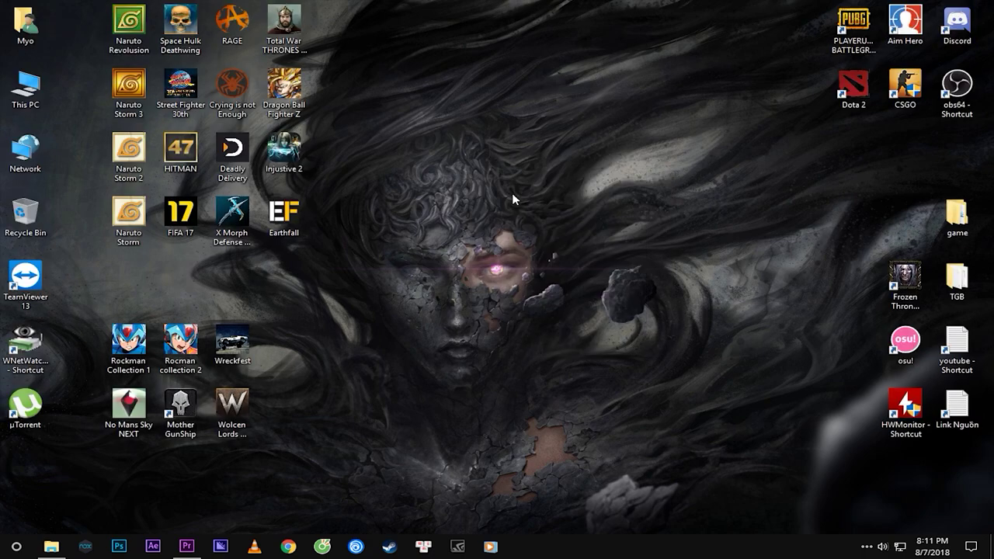